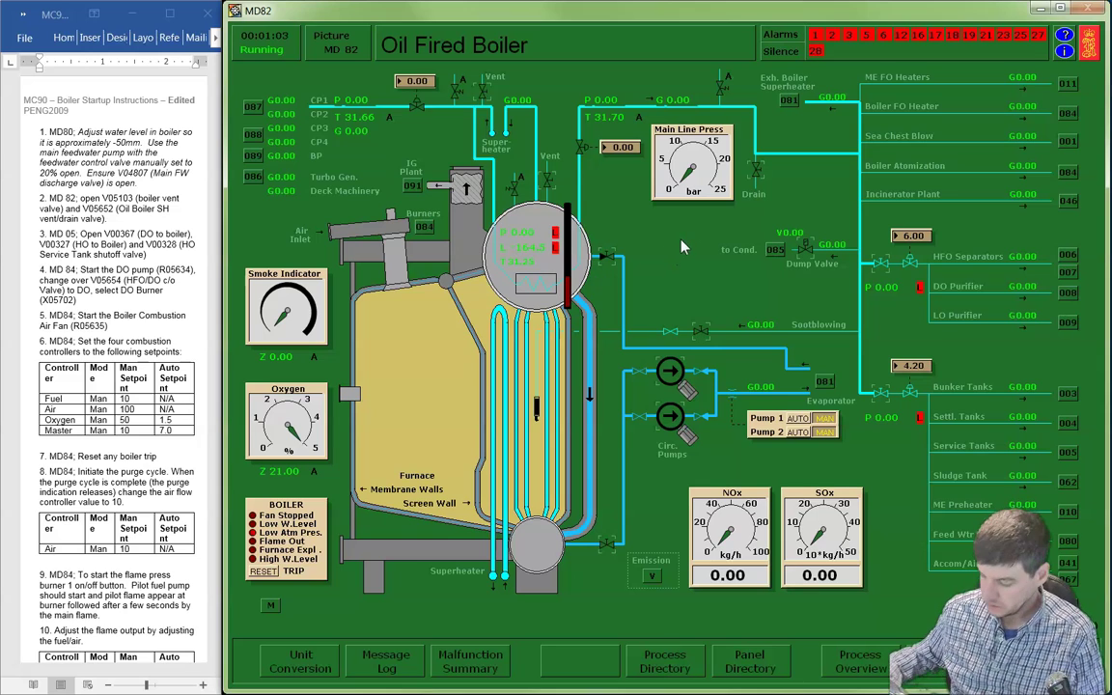
Step: Go to picture 80, the MD80 Steam Generation Plant, through the Process Display Directory
key("F2")
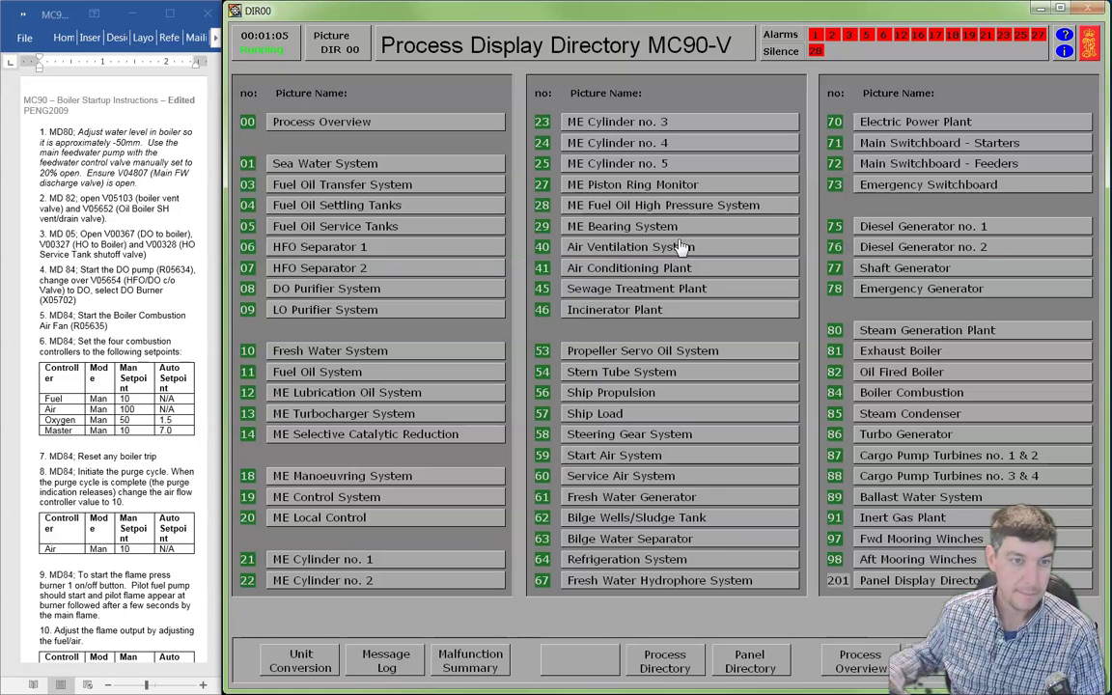
left_click(895, 331)
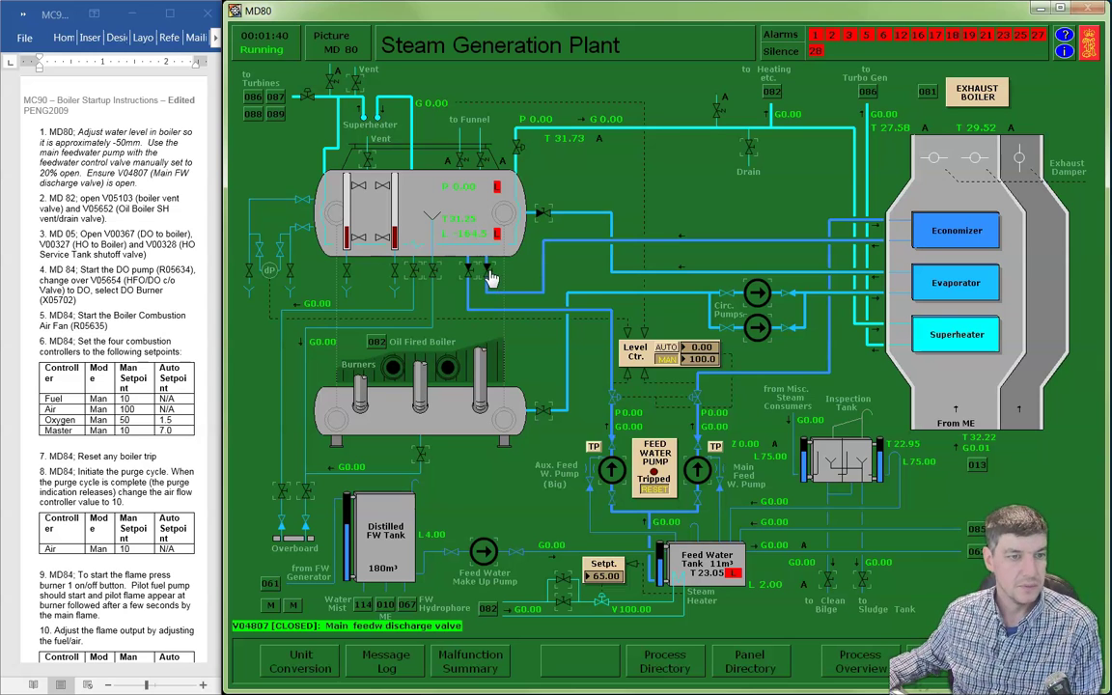
Step: Open feedwater valve V04807, set the level controller output to 20%, and start the main feed pump
left_click(489, 277)
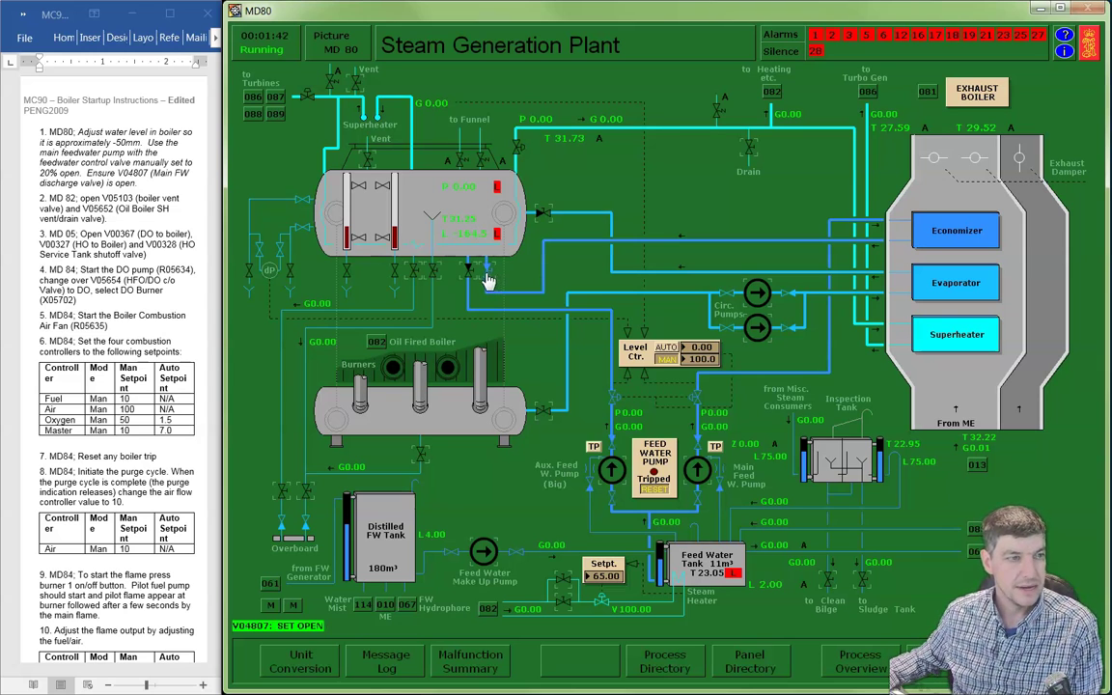
left_click(702, 359)
type("20")
key("Return")
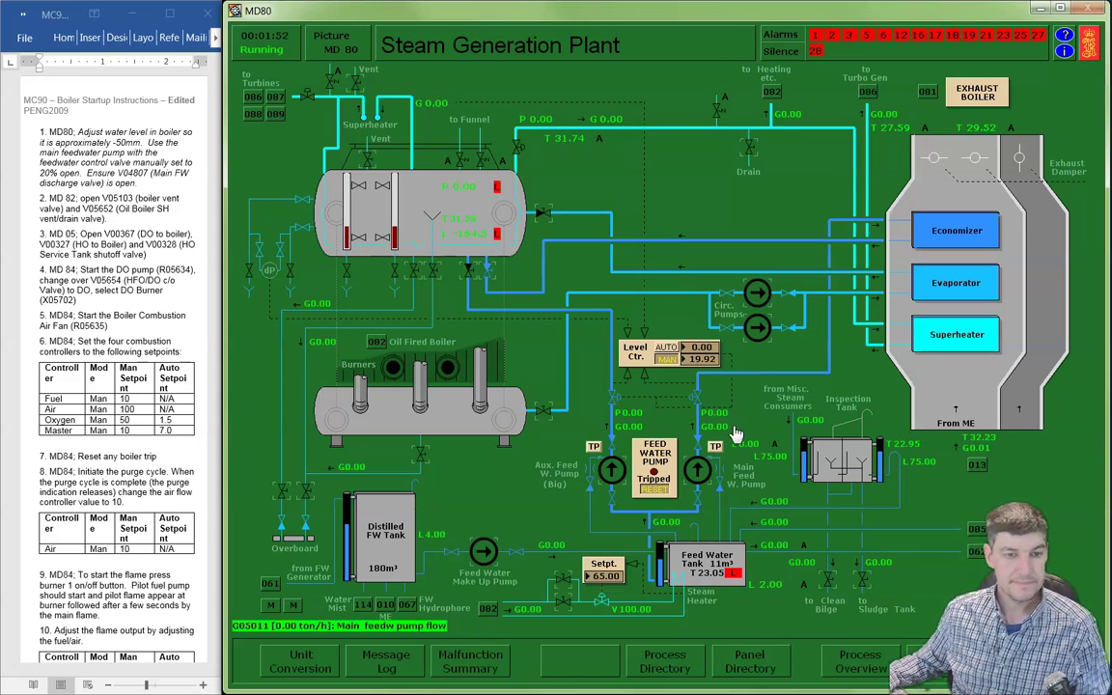
left_click(699, 473)
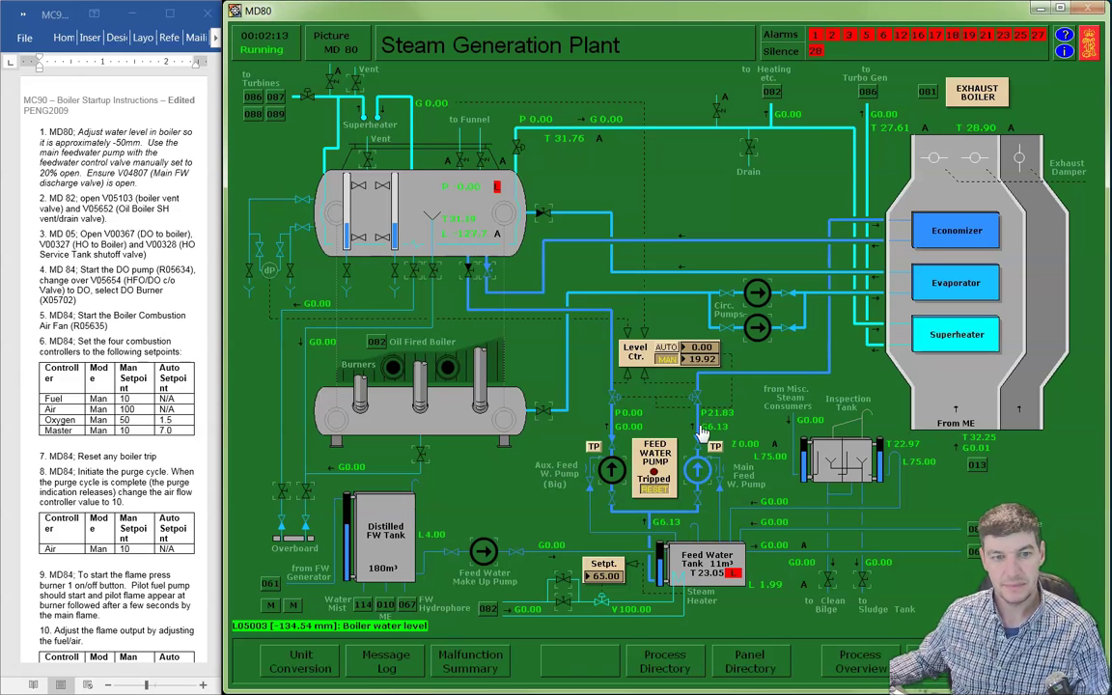
Step: Let the boiler water level rise toward about -50 mm, then stop the main feed pump
left_click(695, 471)
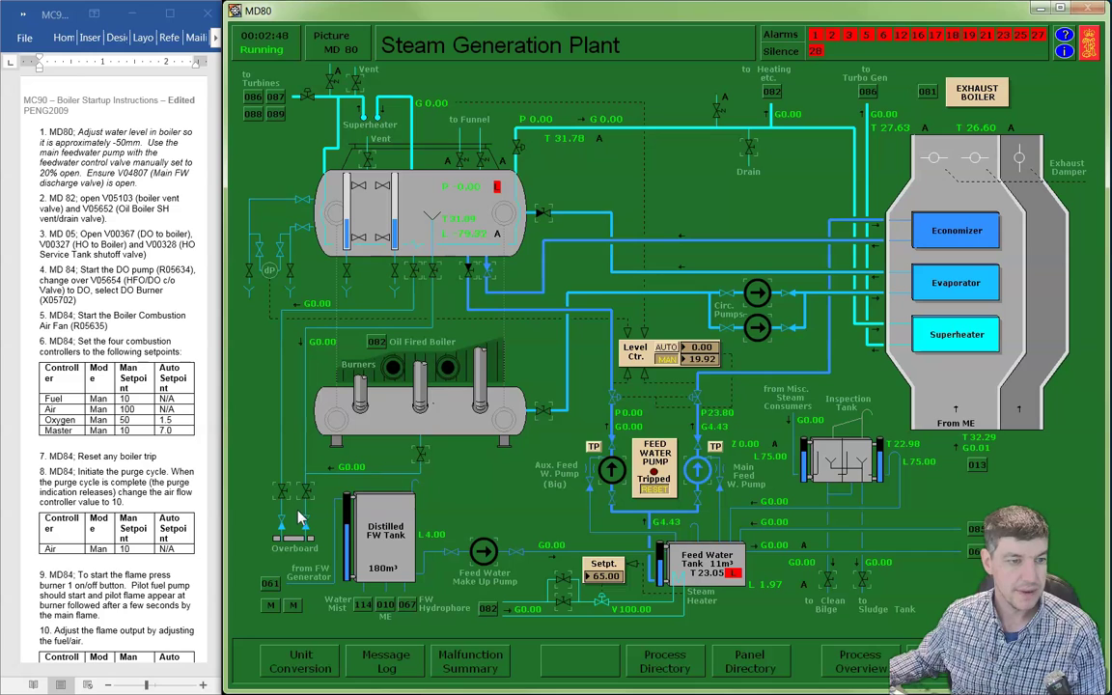
left_click(699, 470)
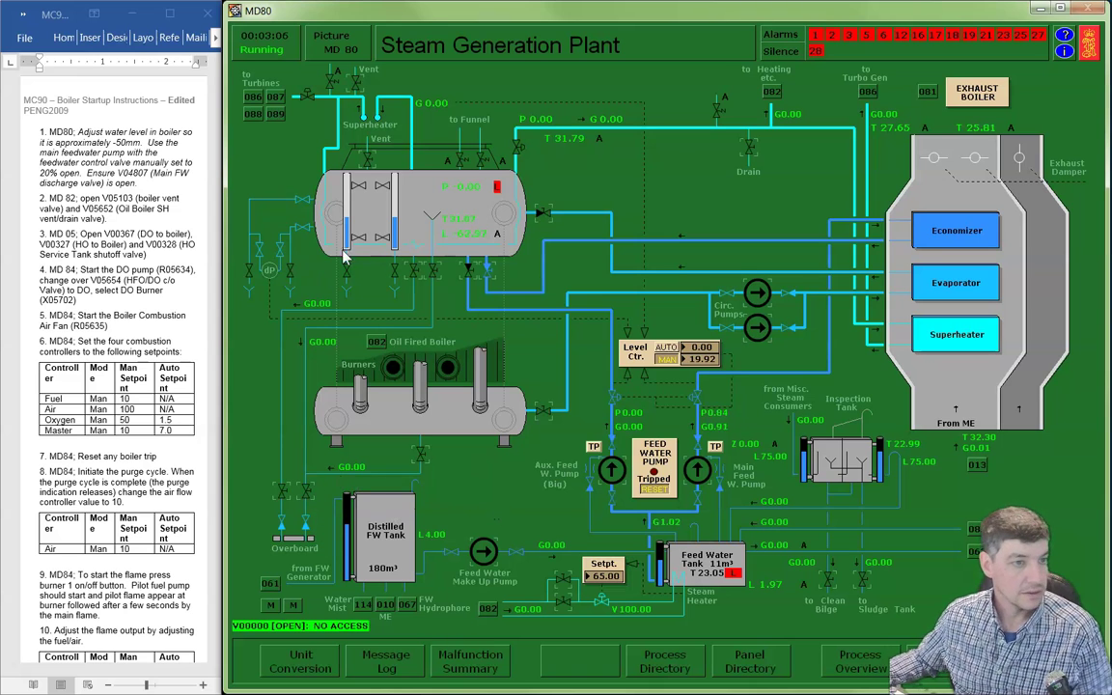
Step: On the MD82 Oil Fired Boiler picture, open vent valve V05103 and superheater vent/drain valve V05652
key("F2")
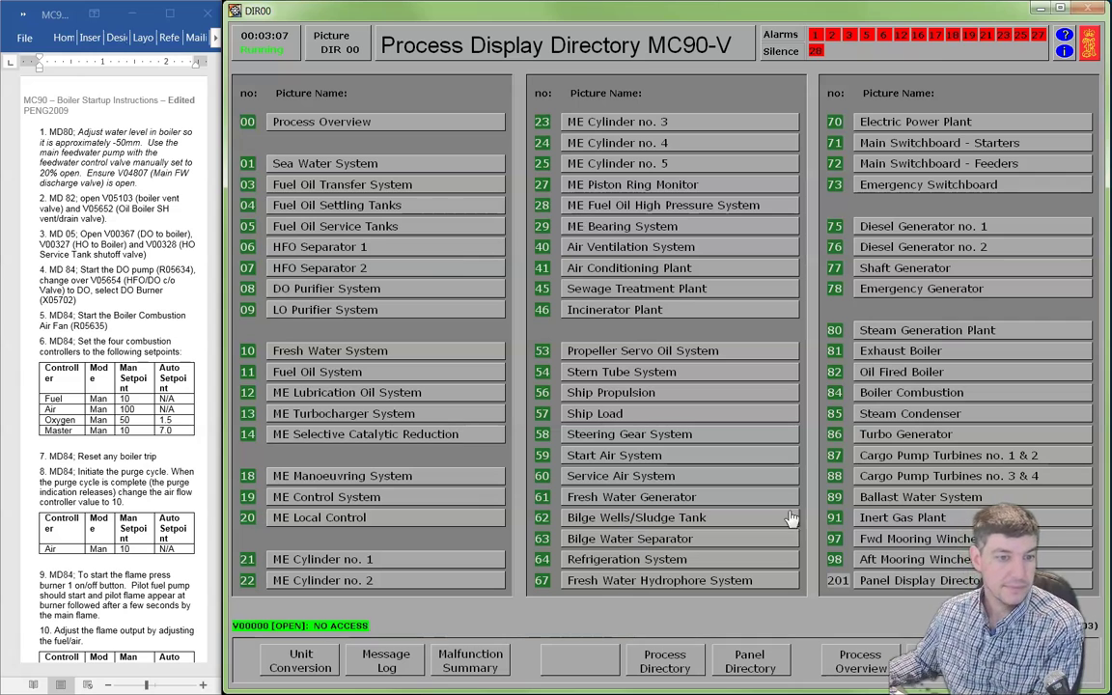
left_click(914, 376)
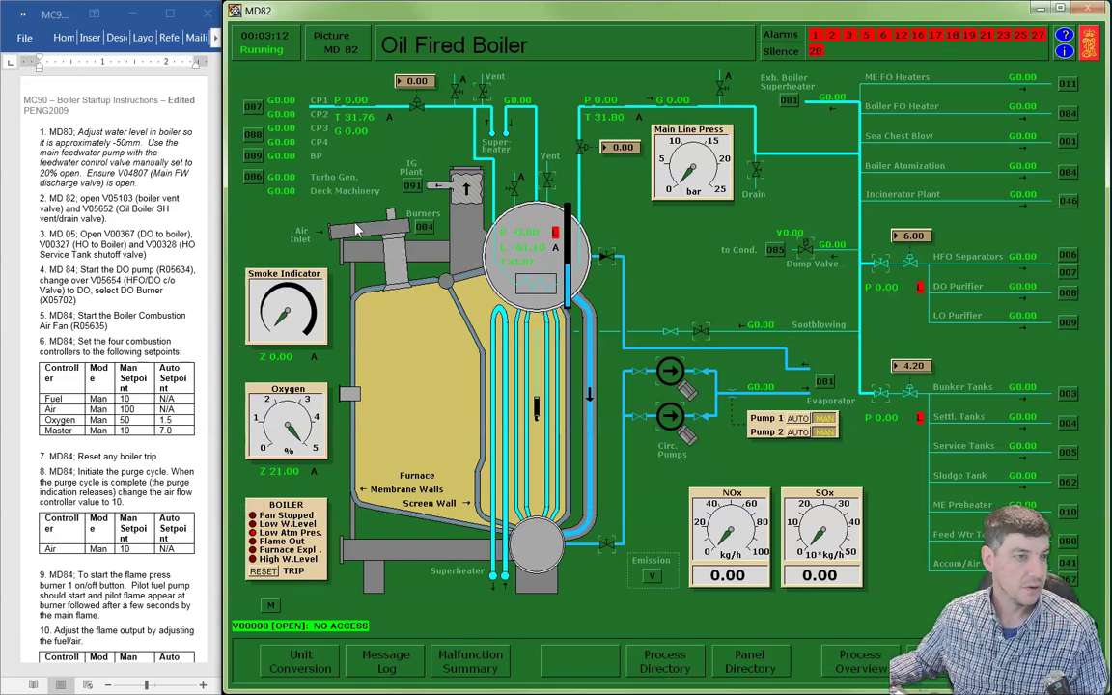
left_click(546, 177)
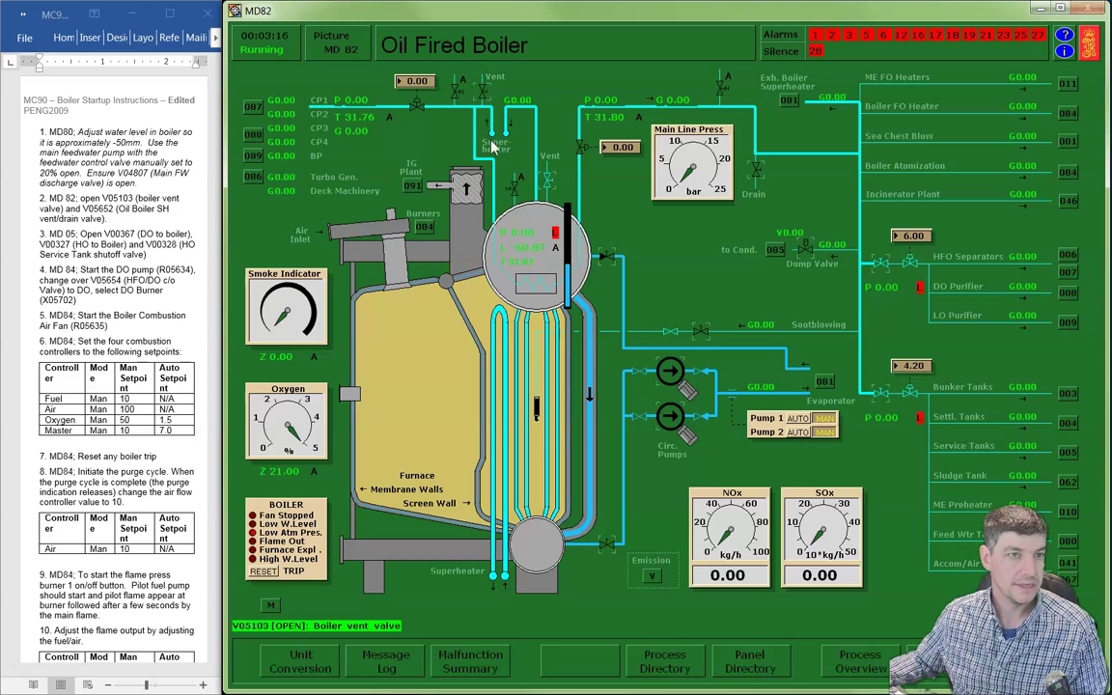
left_click(485, 99)
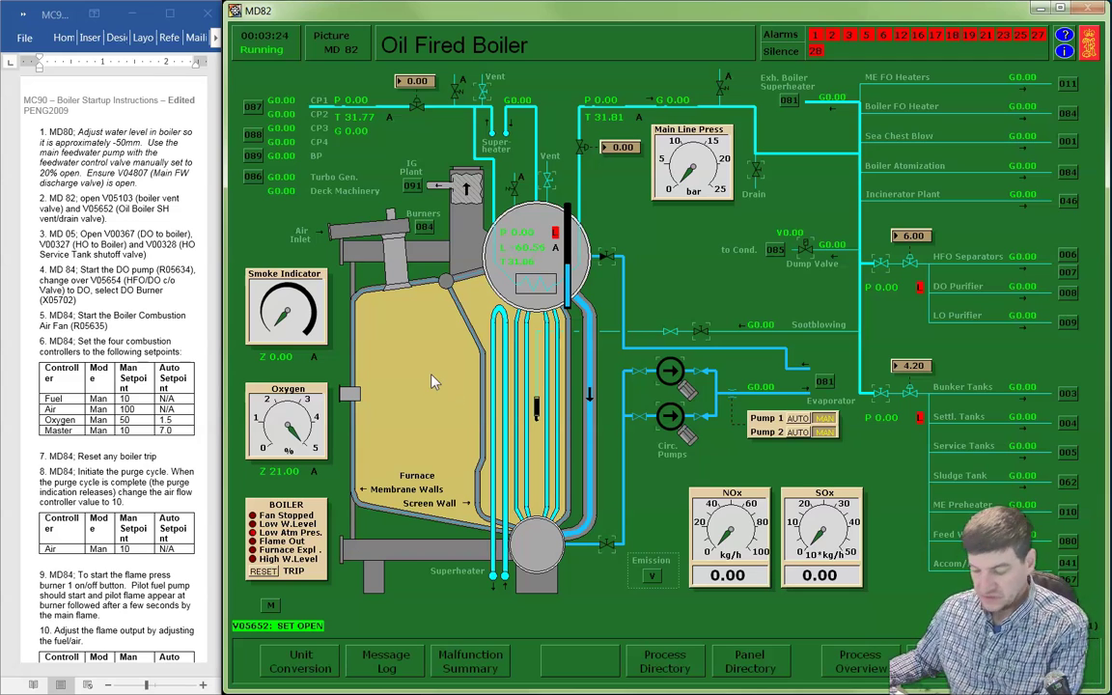
key("F2")
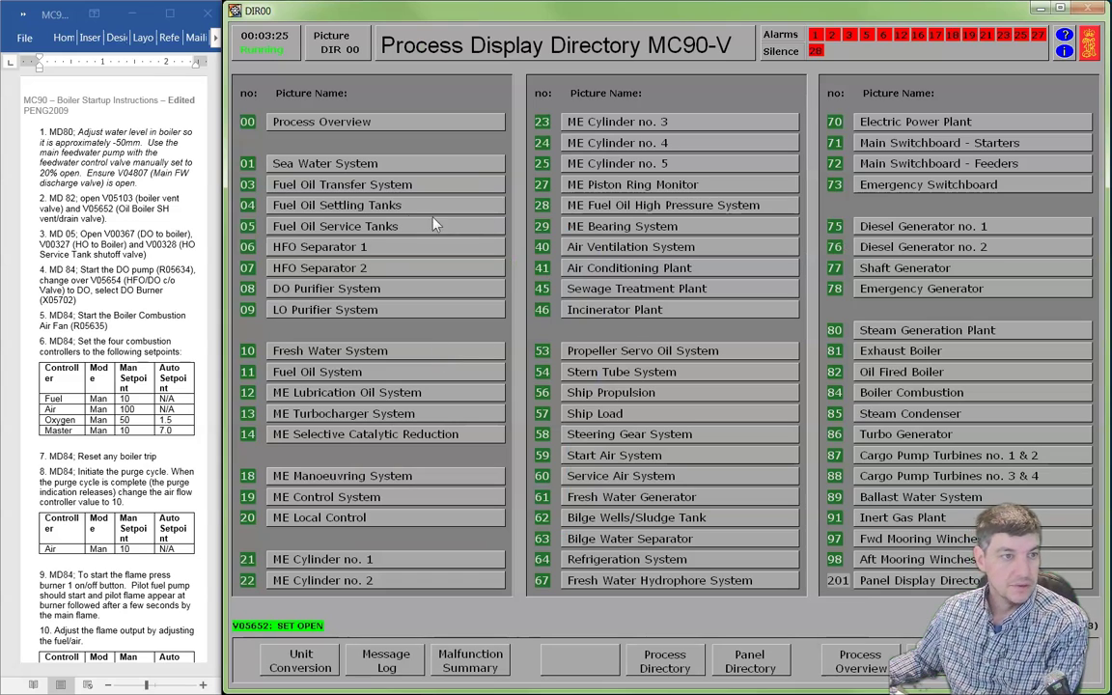
Step: On Fuel Oil Service Tanks, open DO valve V00367 and HFO valve V00327, then go to Boiler Combustion
left_click(356, 223)
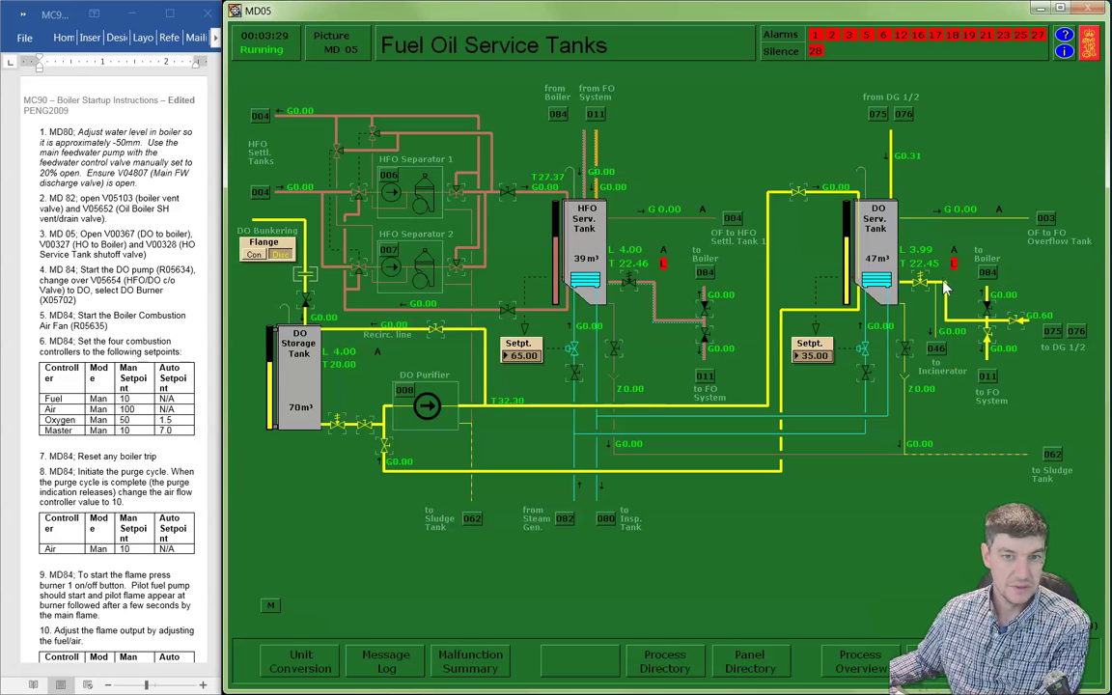
left_click(988, 318)
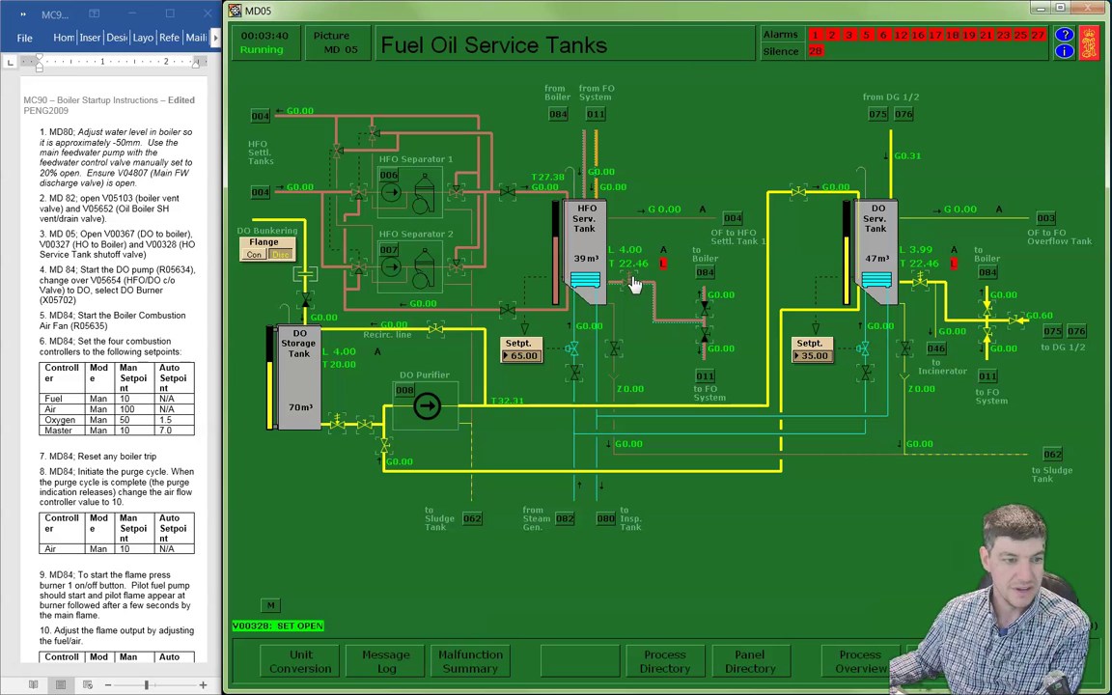
left_click(713, 317)
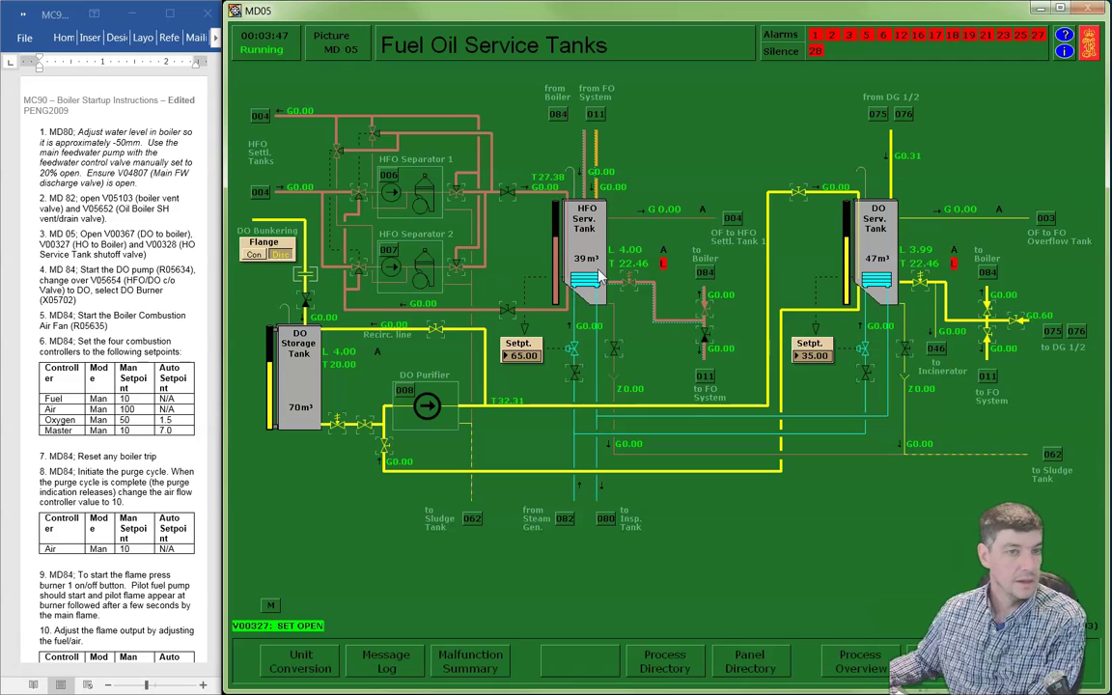
left_click(988, 274)
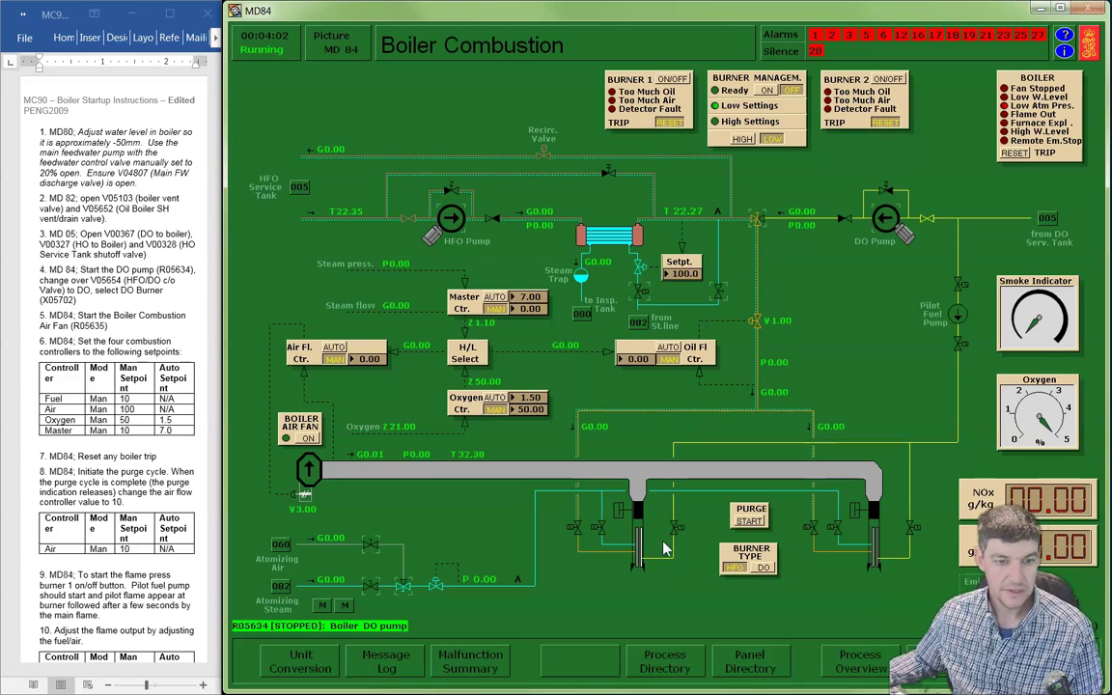
Step: Set burner type to DO, open changeover valve V05654, and start the DO pump
left_click(765, 568)
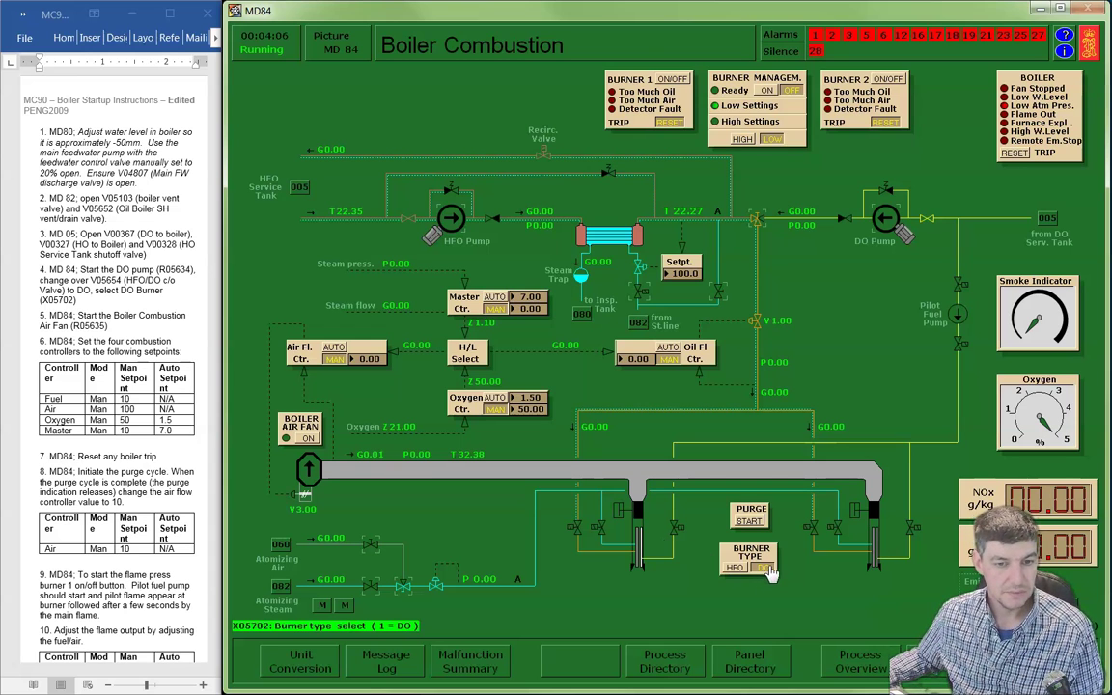
left_click(758, 224)
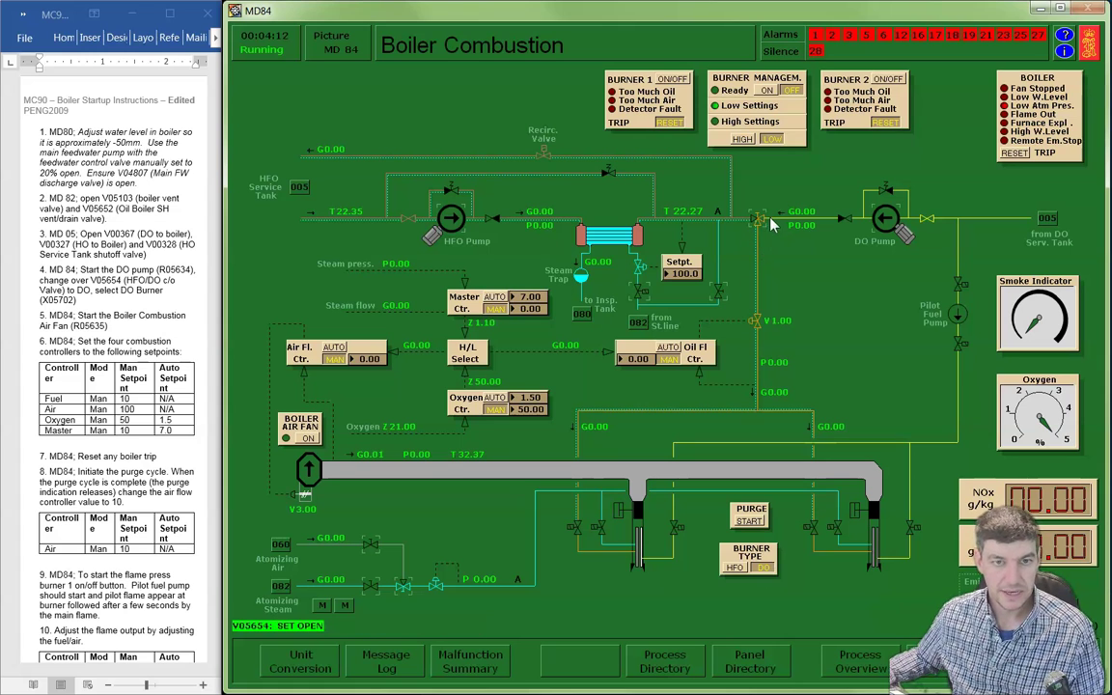
left_click(885, 219)
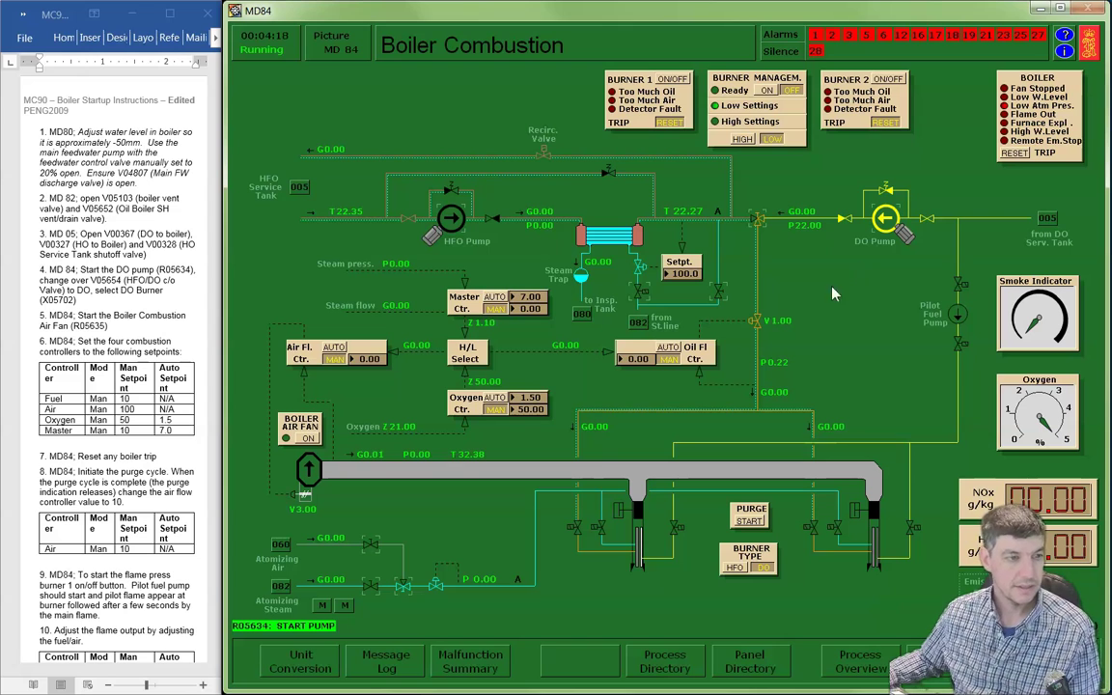
Step: Start the combustion air fan and set the oil flow controller's manual output to 10
left_click(309, 439)
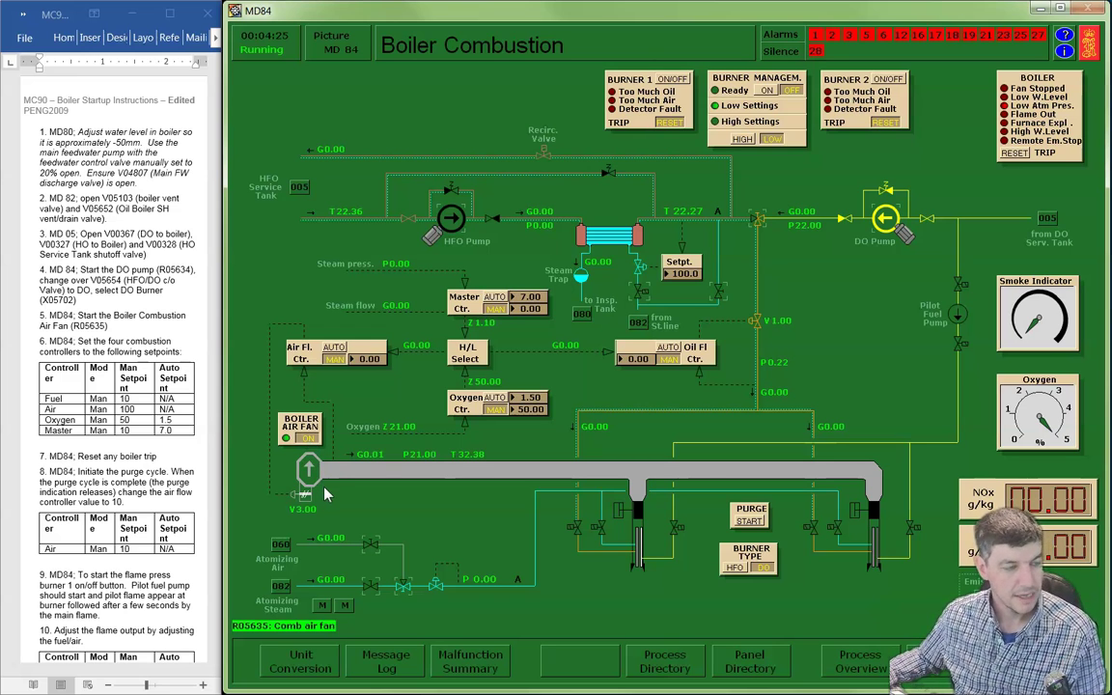
left_click(365, 431)
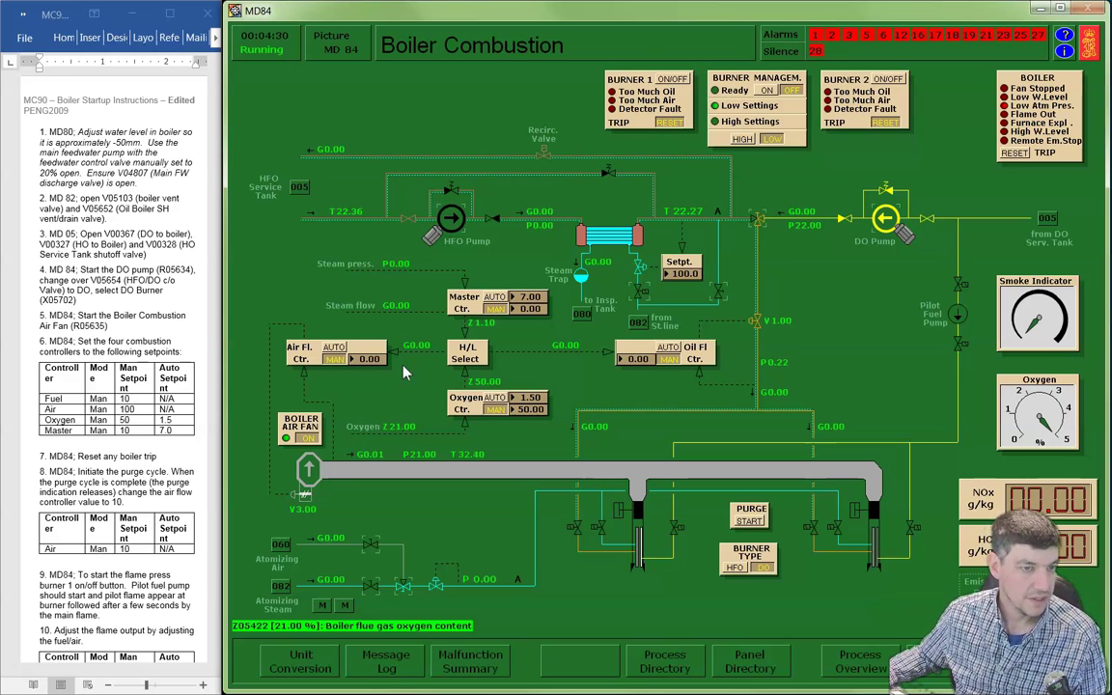
left_click(570, 349)
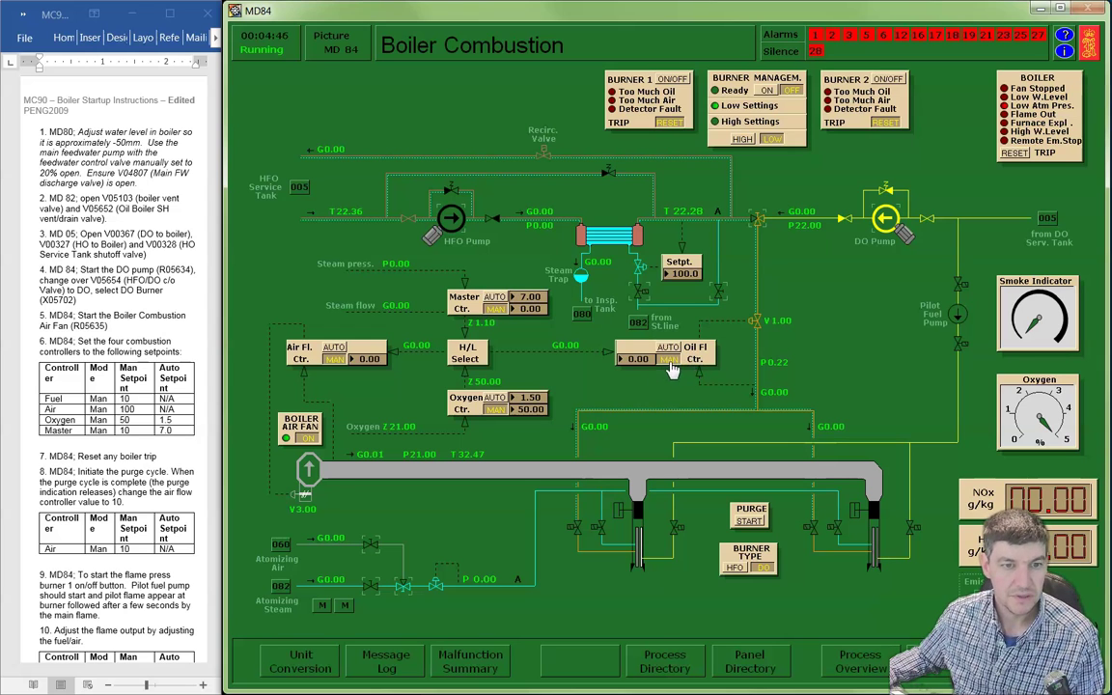
left_click(640, 361)
type("10")
key("Return")
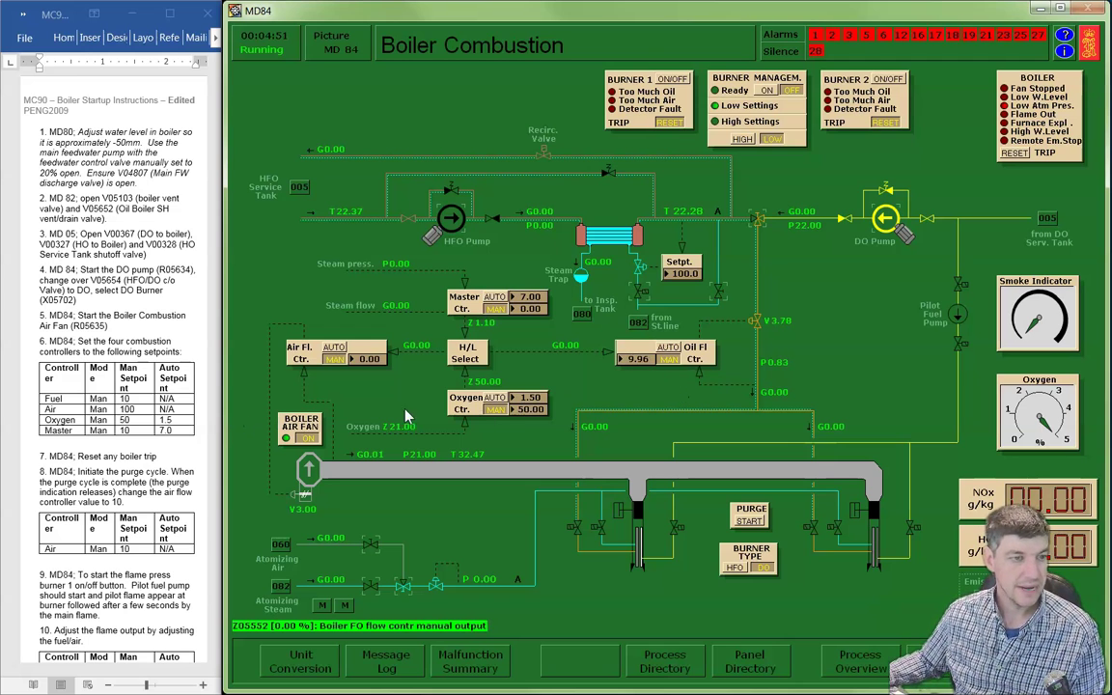
Step: Confirm the oxygen controller at 1.50 set point and 50 output, and enter master output 10
left_click(369, 360)
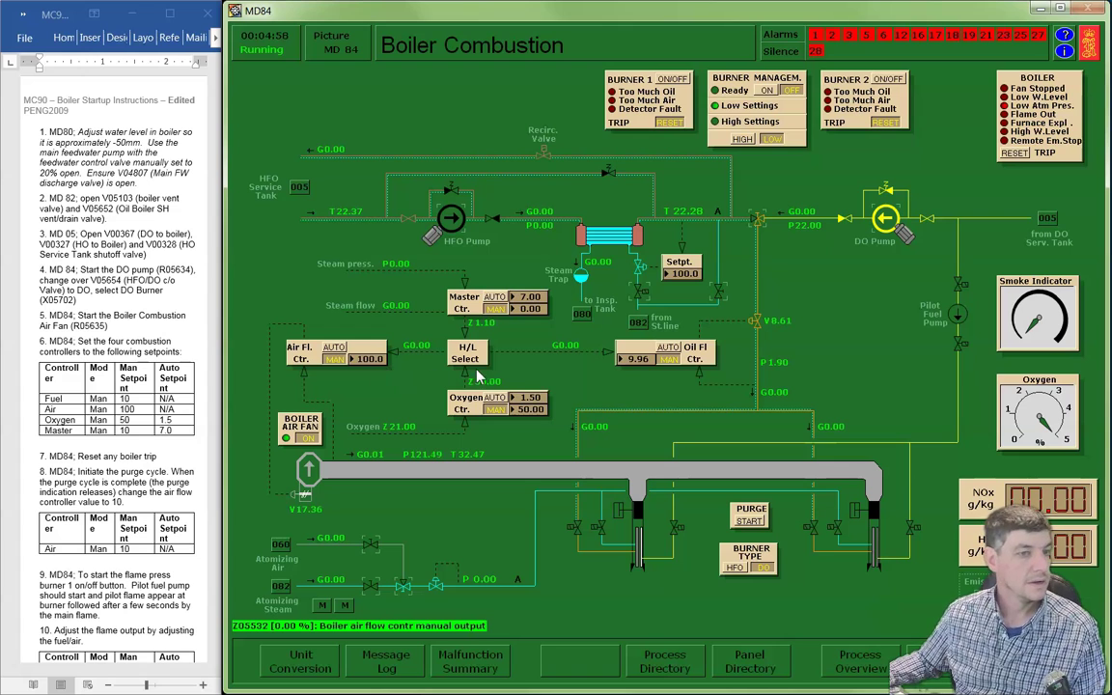
left_click(530, 411)
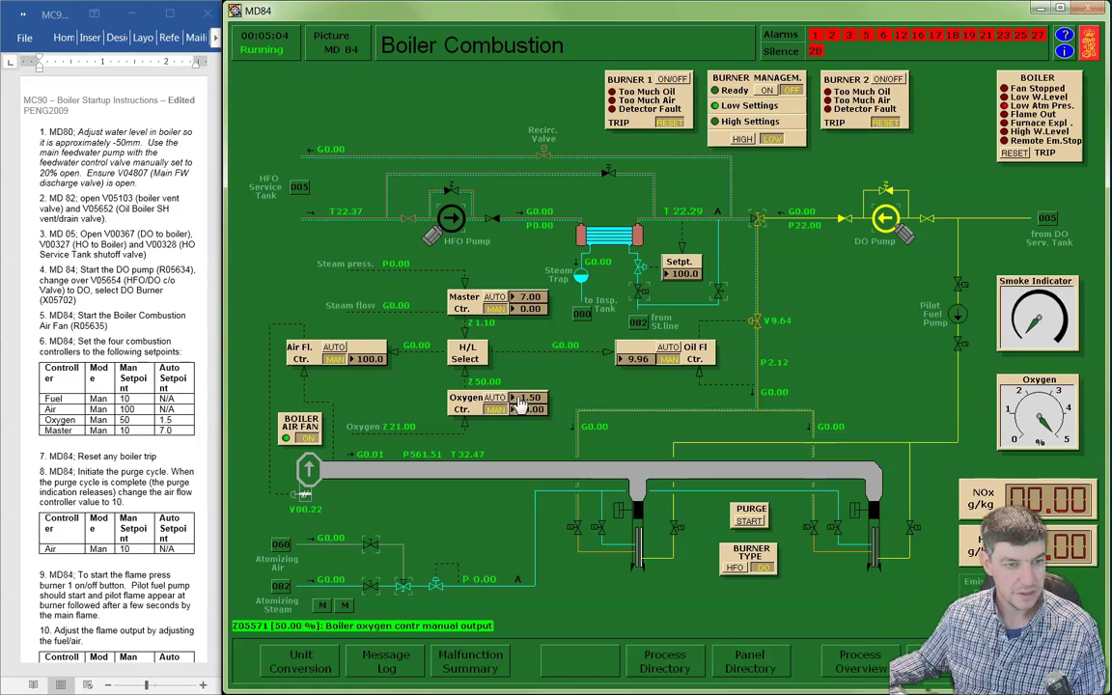
left_click(529, 404)
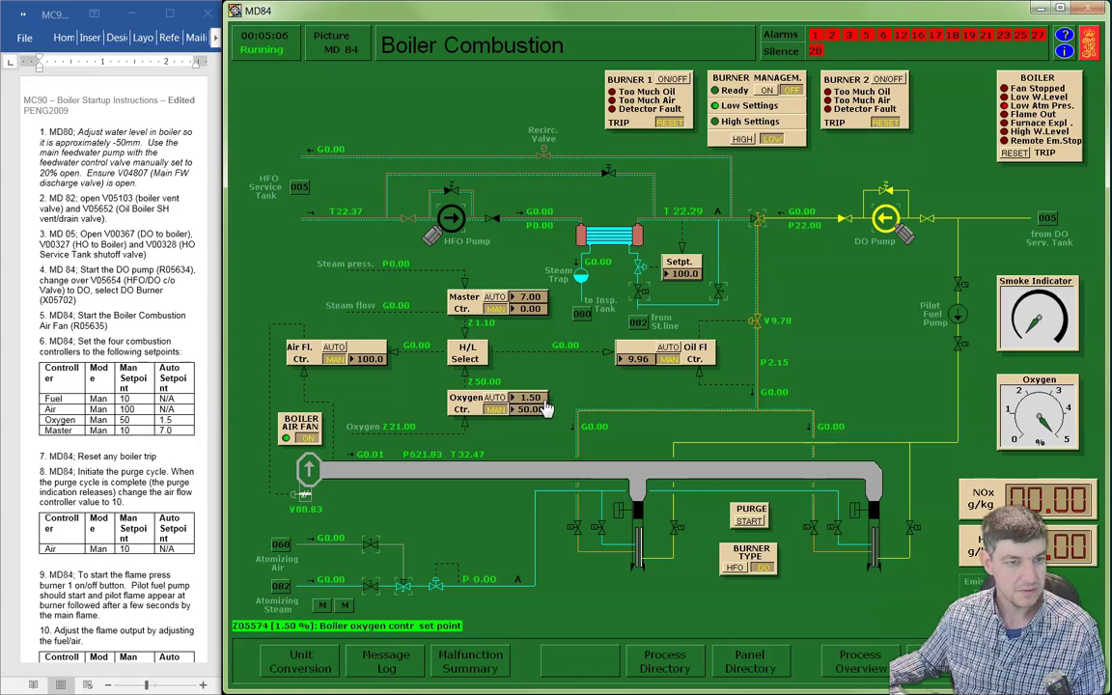
left_click(544, 409)
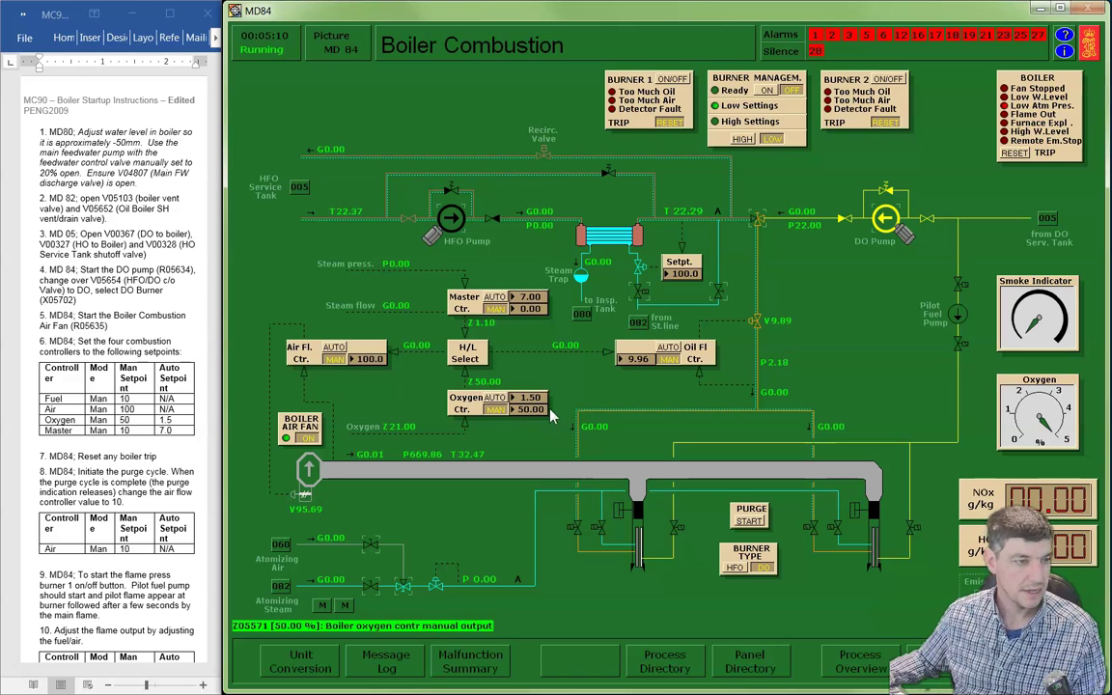
left_click(530, 308)
left_click(530, 299)
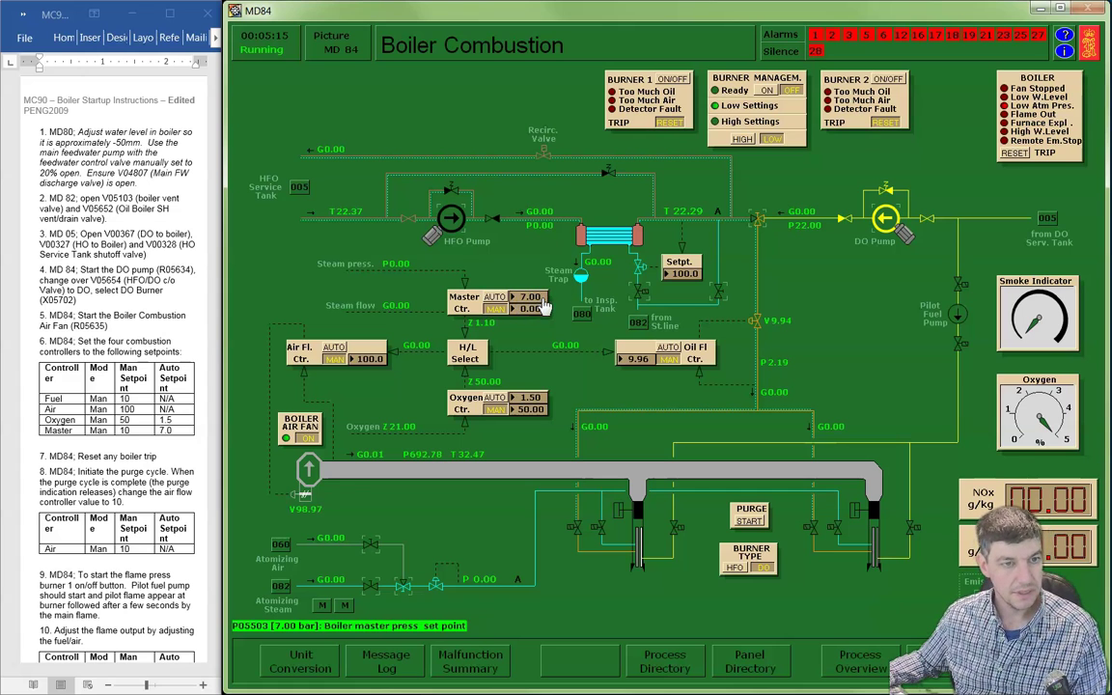
left_click(531, 309)
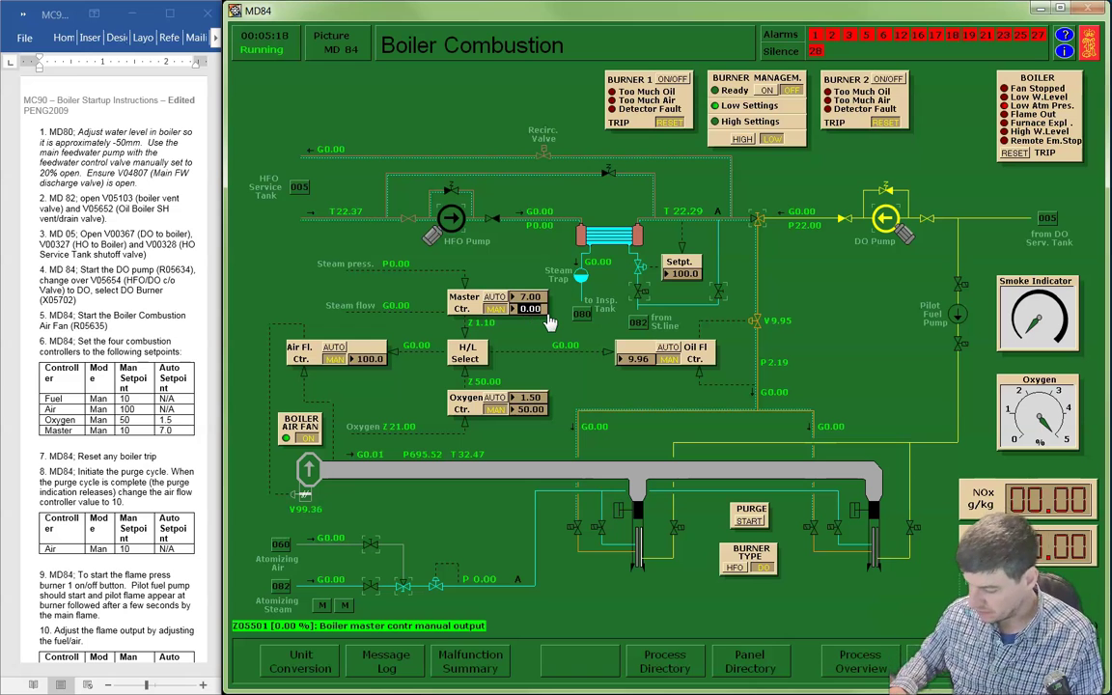
type("10")
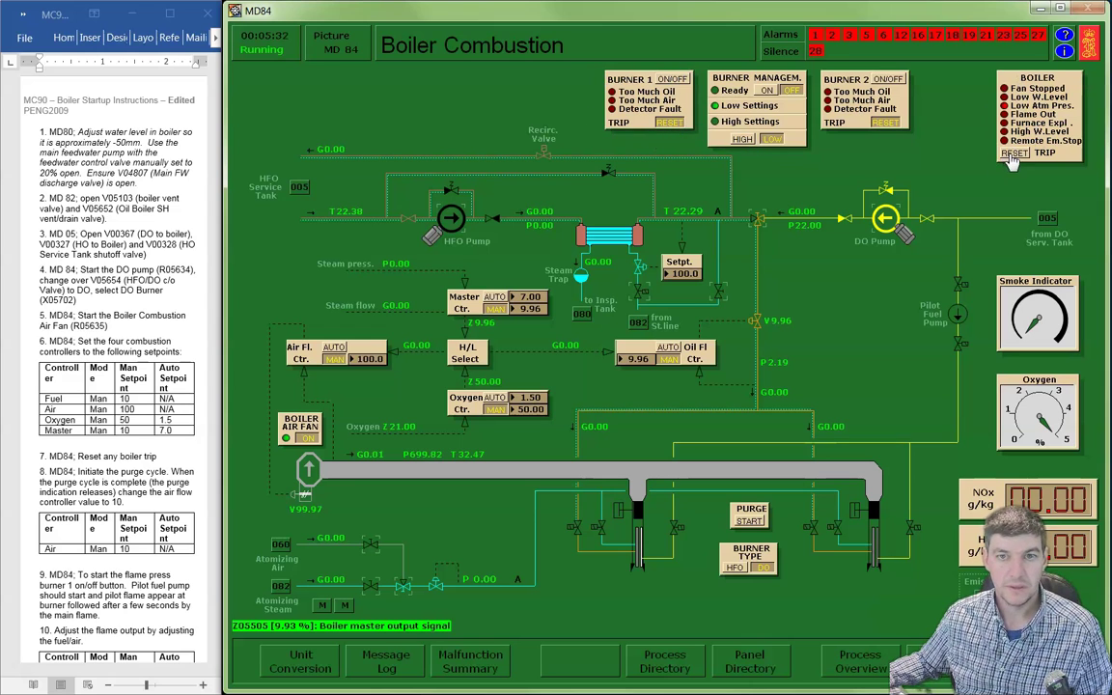
Step: Reset the boiler trip and run the furnace purge cycle until it completes
left_click(884, 220)
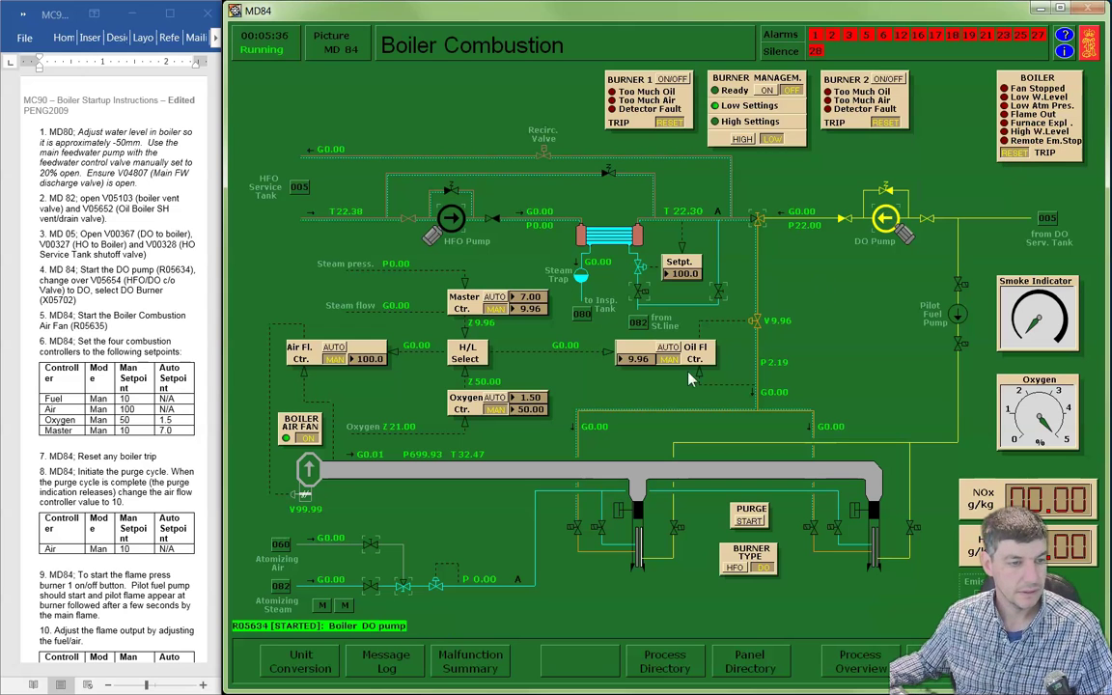
left_click(752, 521)
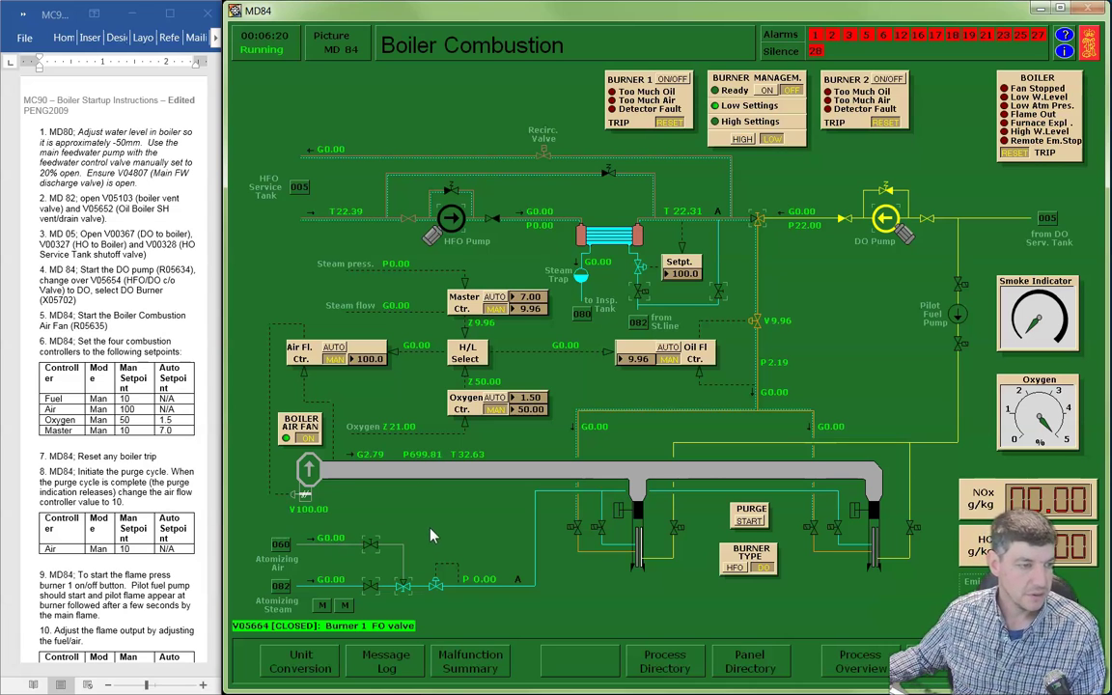
Step: Set the air flow controller output to 10 and switch on burner 1 to light the flame
left_click(371, 360)
type("10")
key("Return")
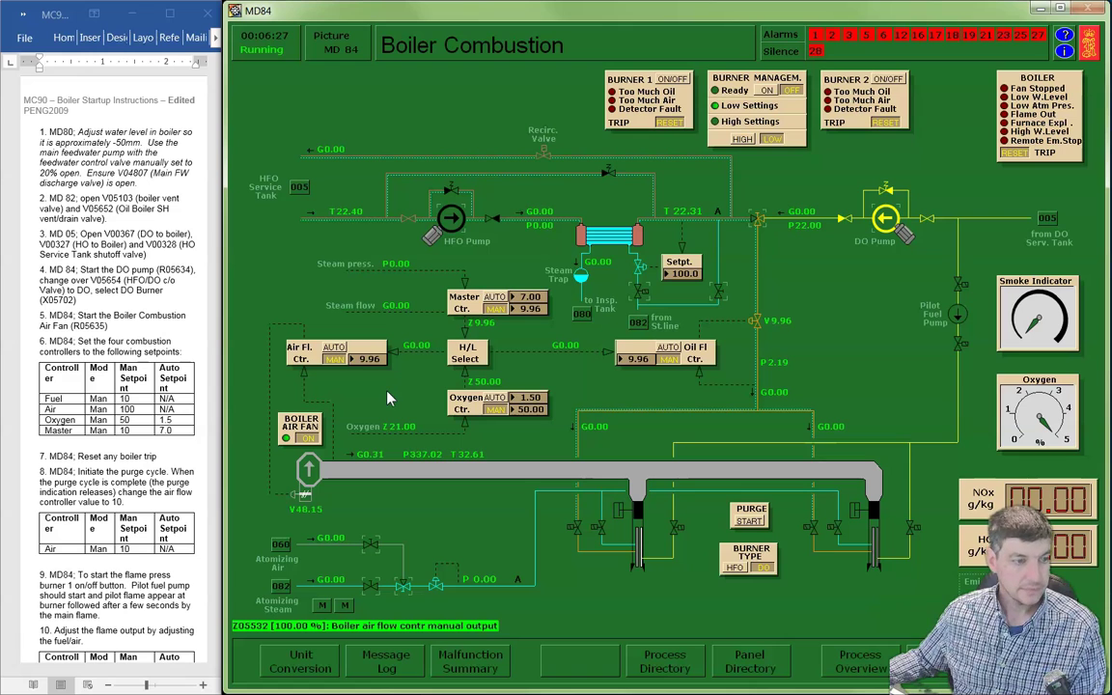
left_click(673, 81)
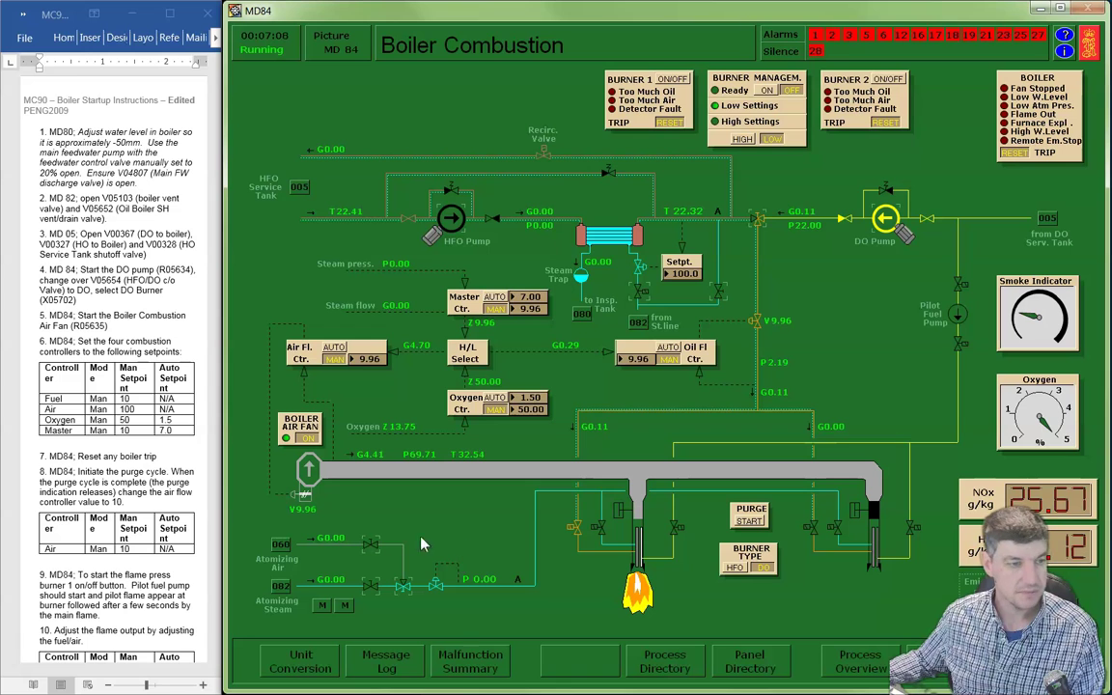
Step: Trim oil flow output to 4 and air flow output to 1, then show the MD82 Oil Fired Boiler picture
left_click(123, 550)
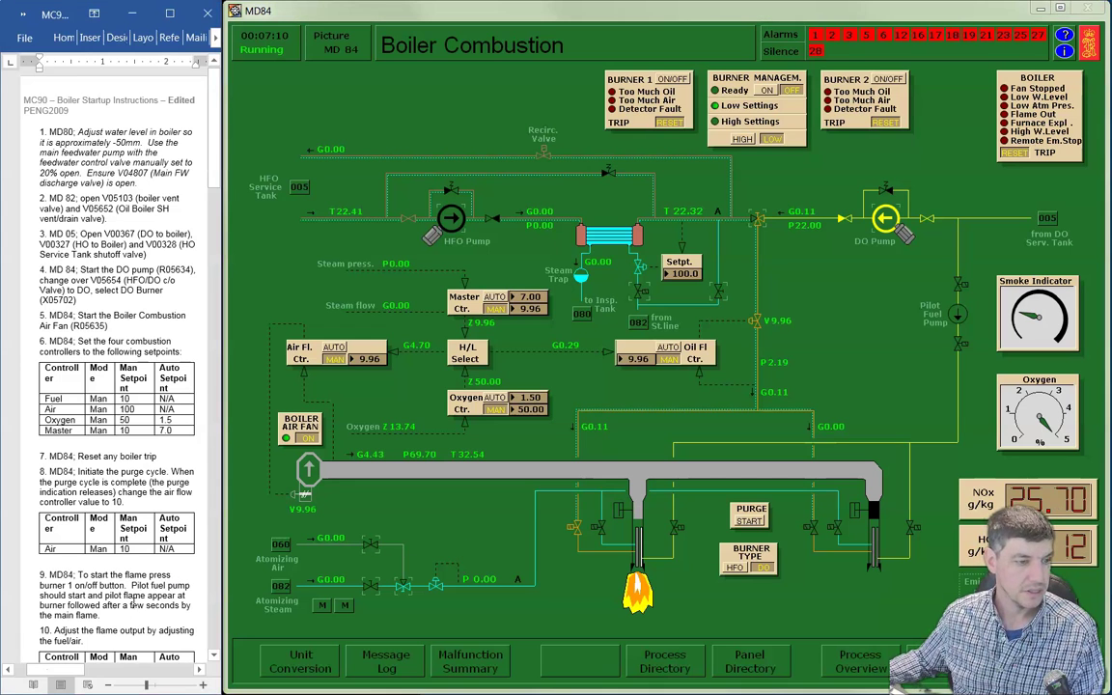
scroll(123, 550, "down", 3)
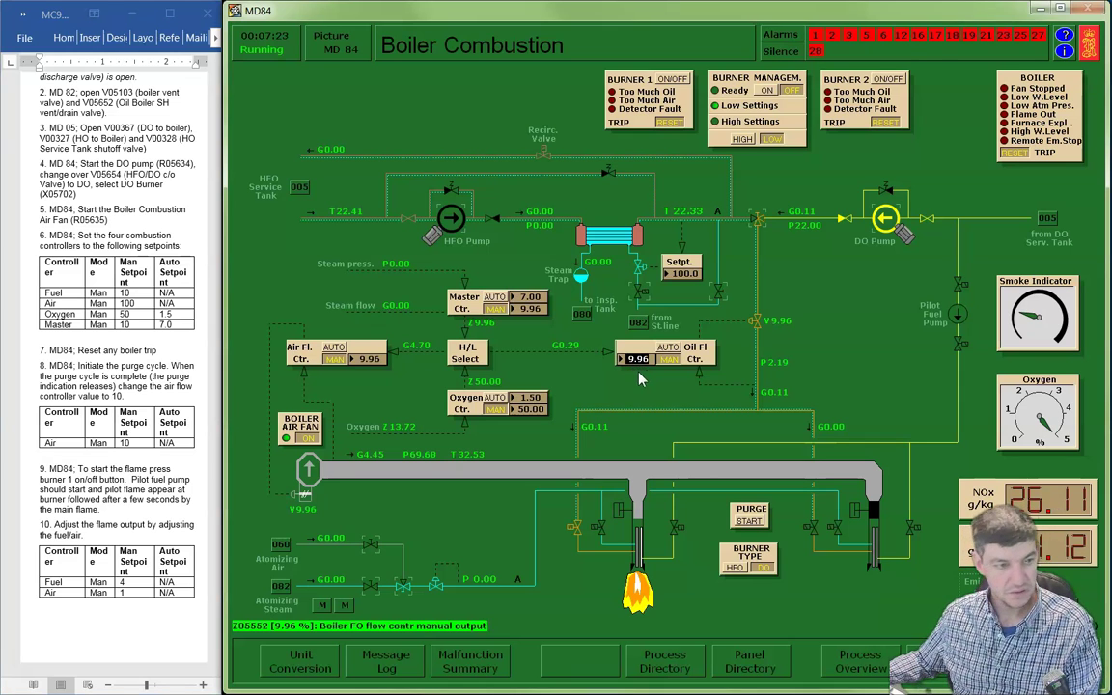
type("4")
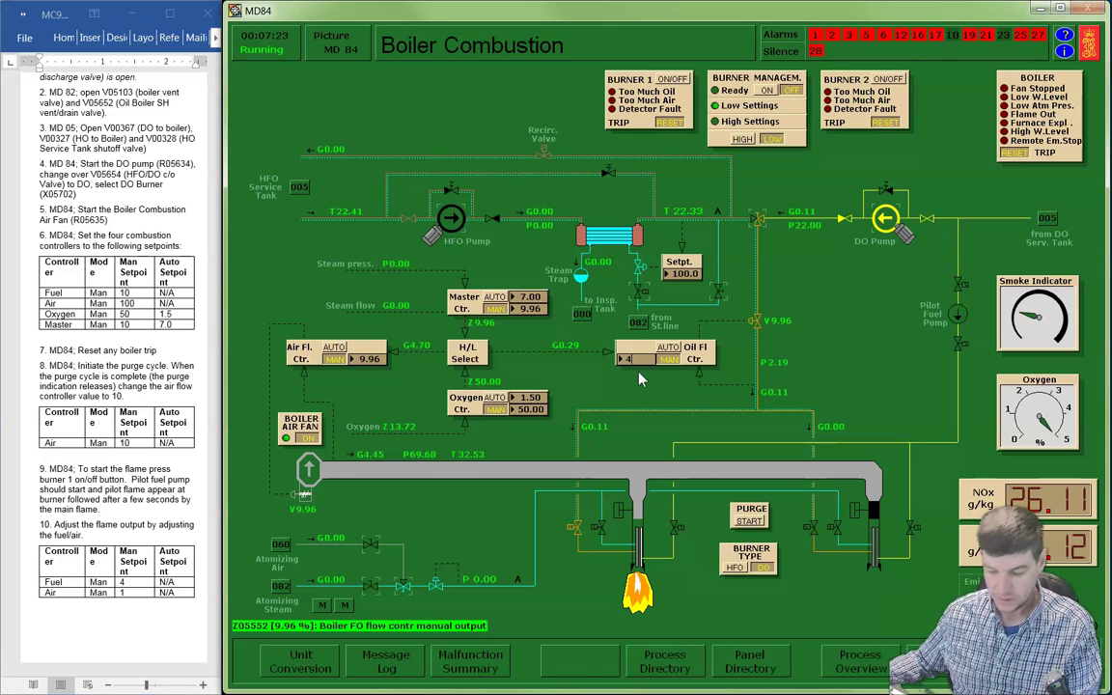
left_click(372, 362)
type("1")
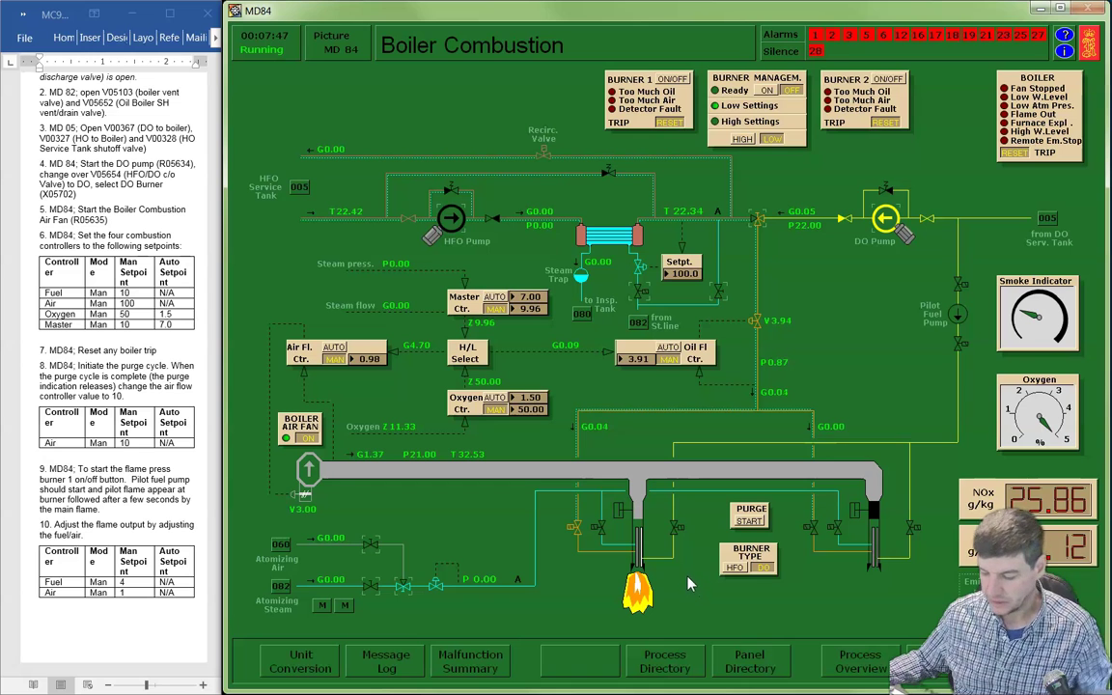
left_click(608, 391)
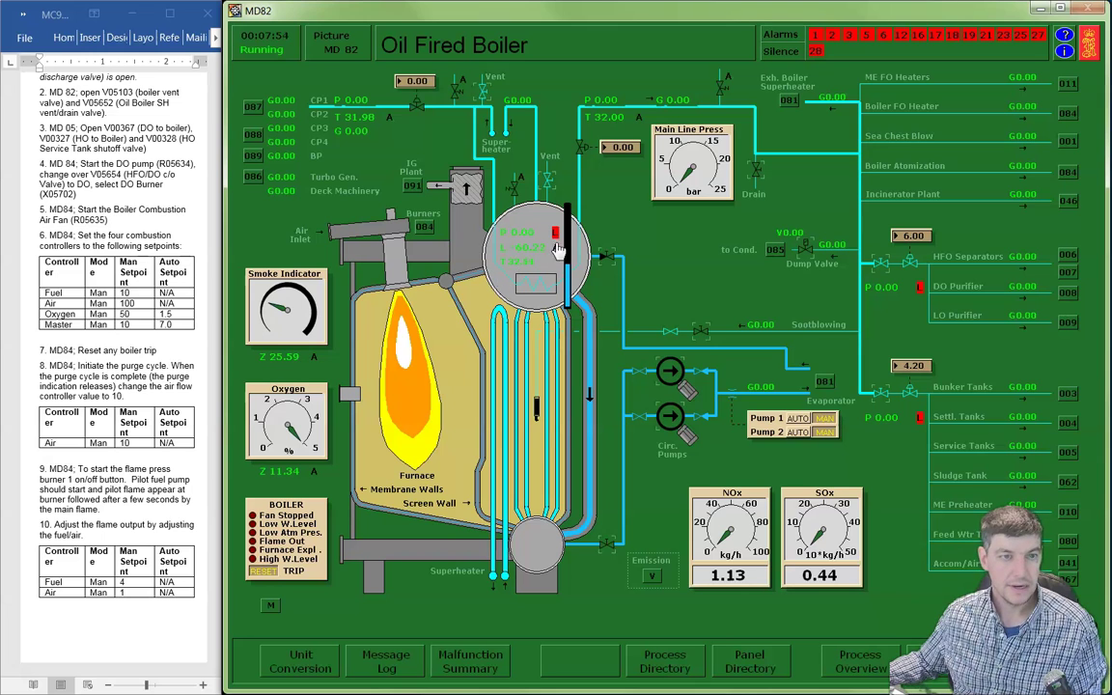
mouse_move(515, 274)
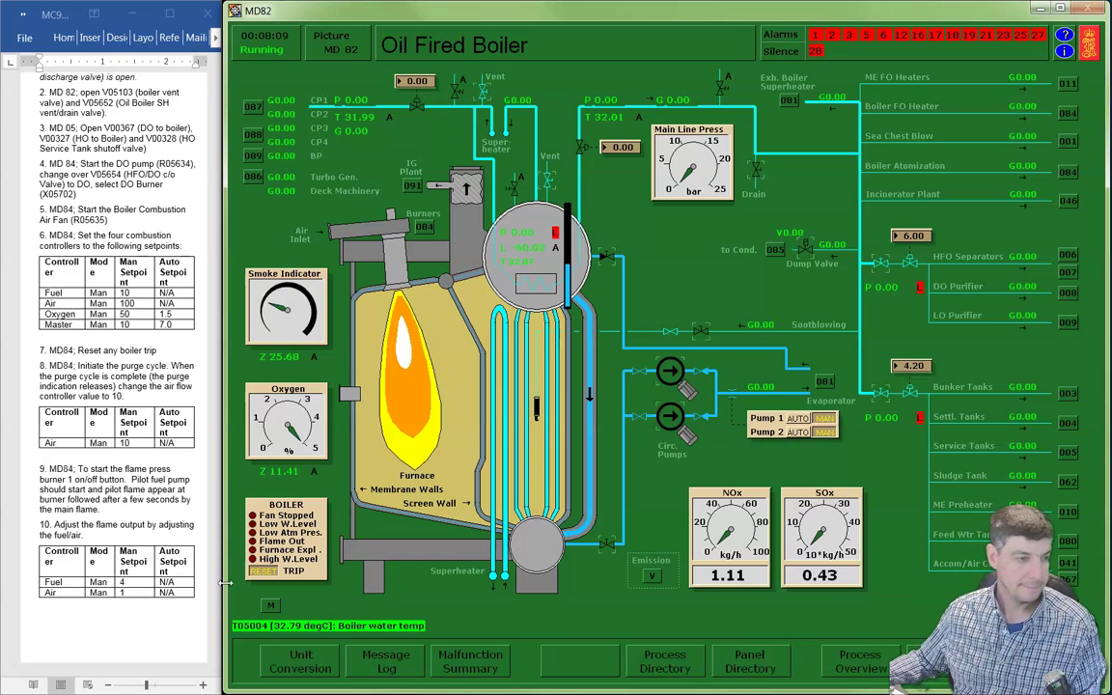
left_click(178, 513)
scroll(178, 513, "down", 12)
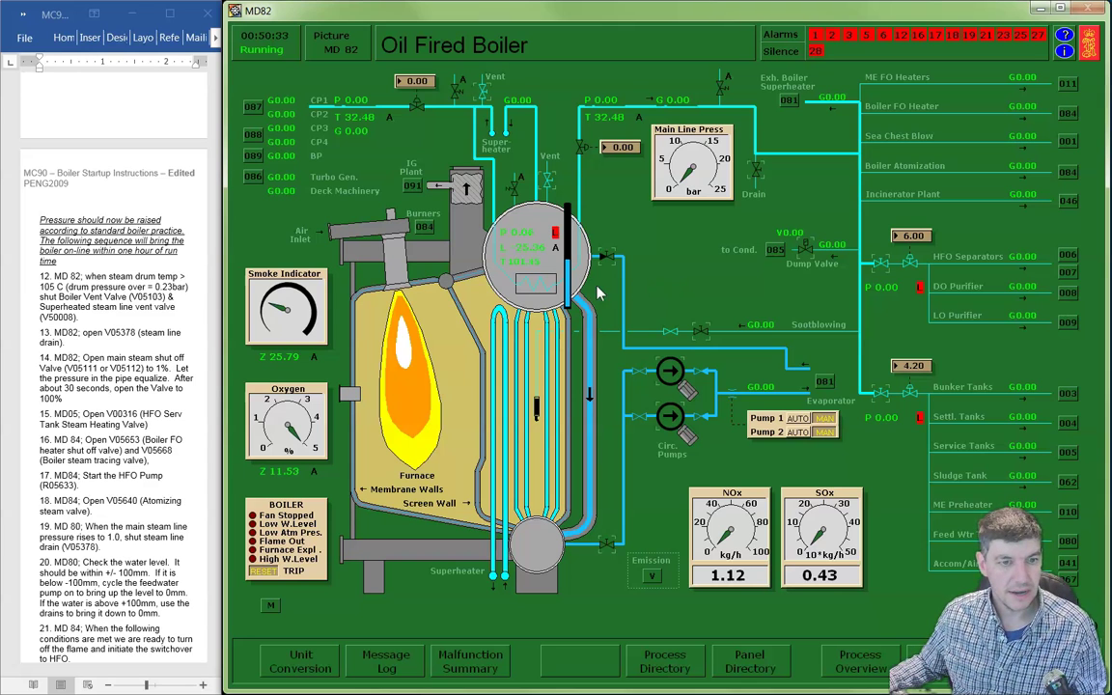
mouse_move(521, 277)
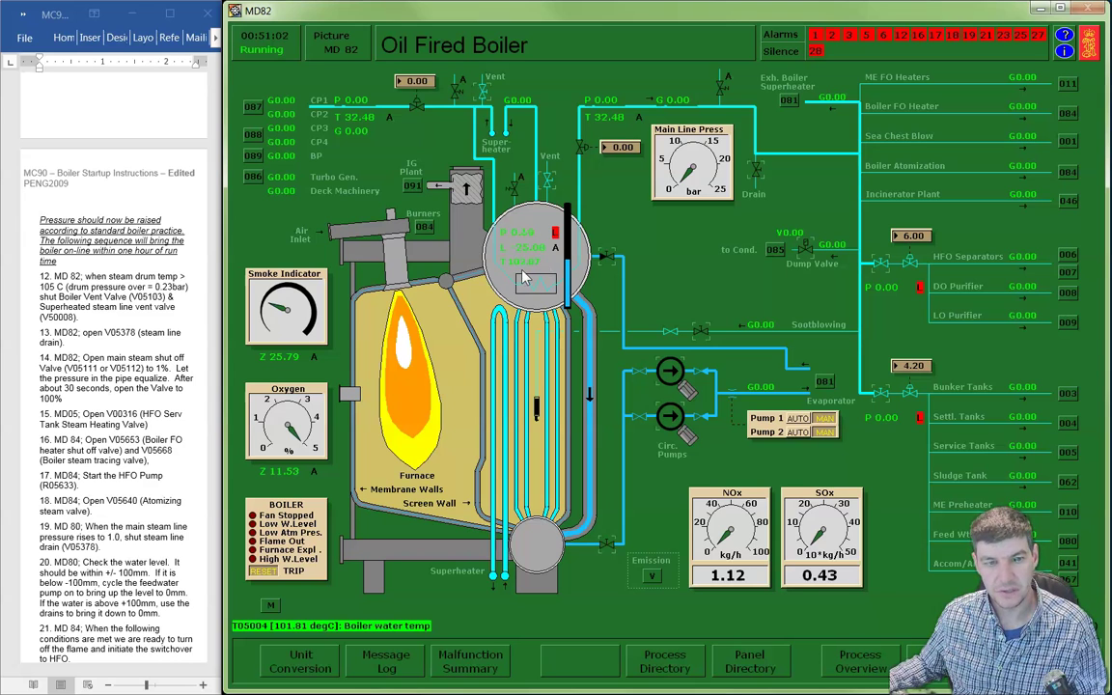
mouse_move(534, 229)
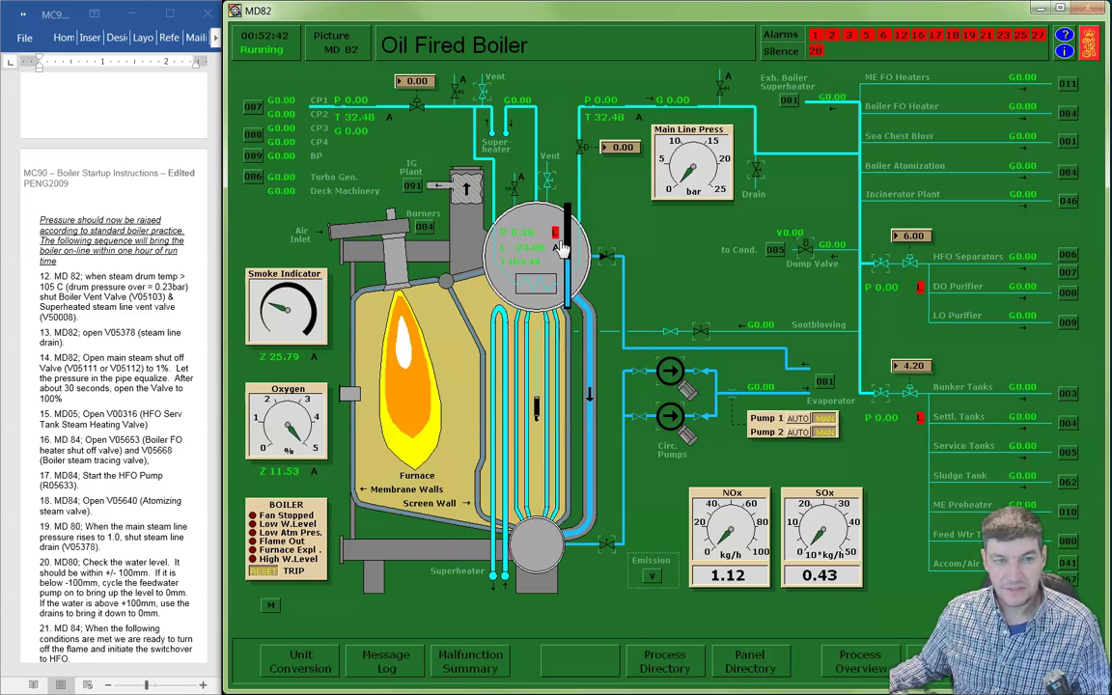
mouse_move(572, 242)
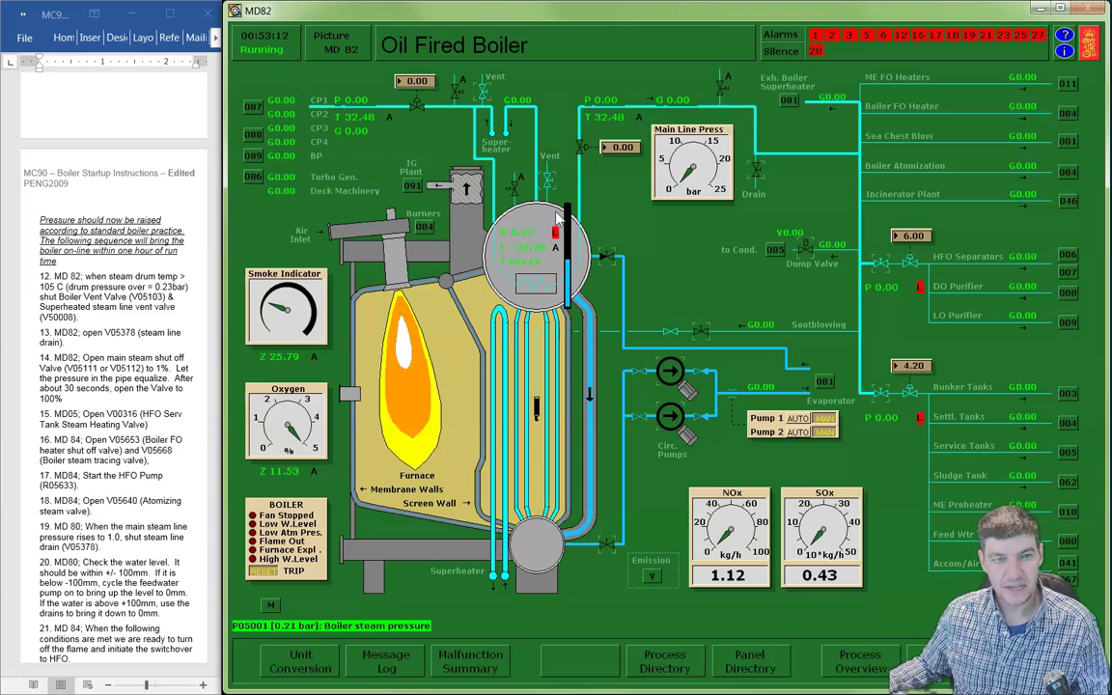
mouse_move(555, 183)
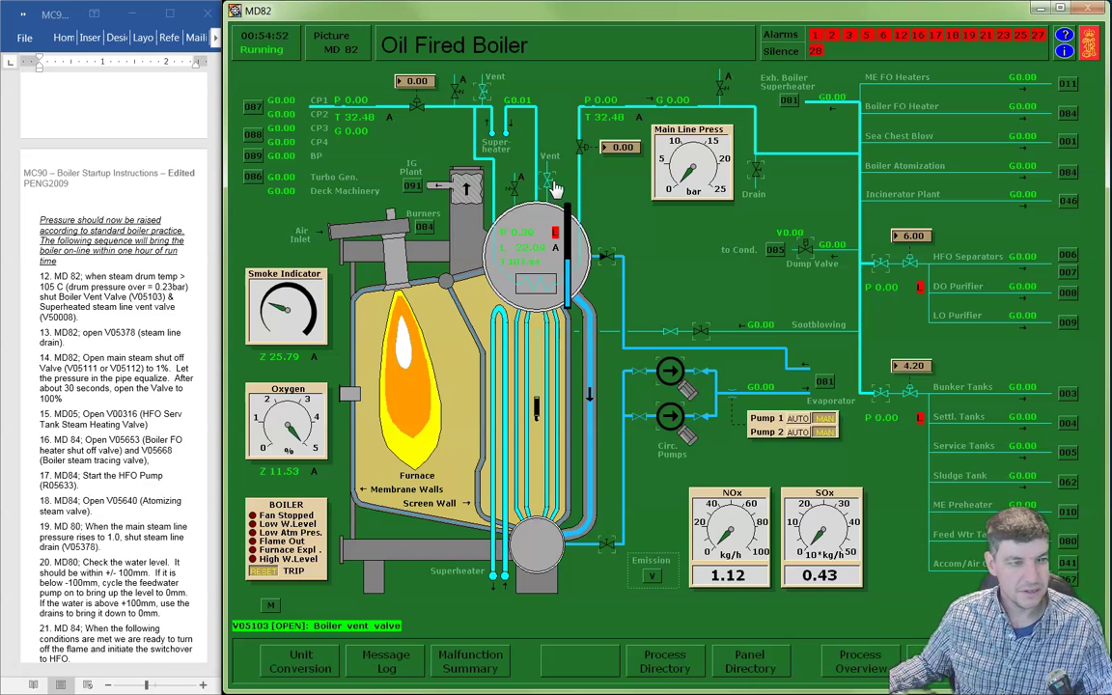
Step: Close boiler vent V05103 and superheater vent V05652, and open main steam line drain V05378
left_click(548, 192)
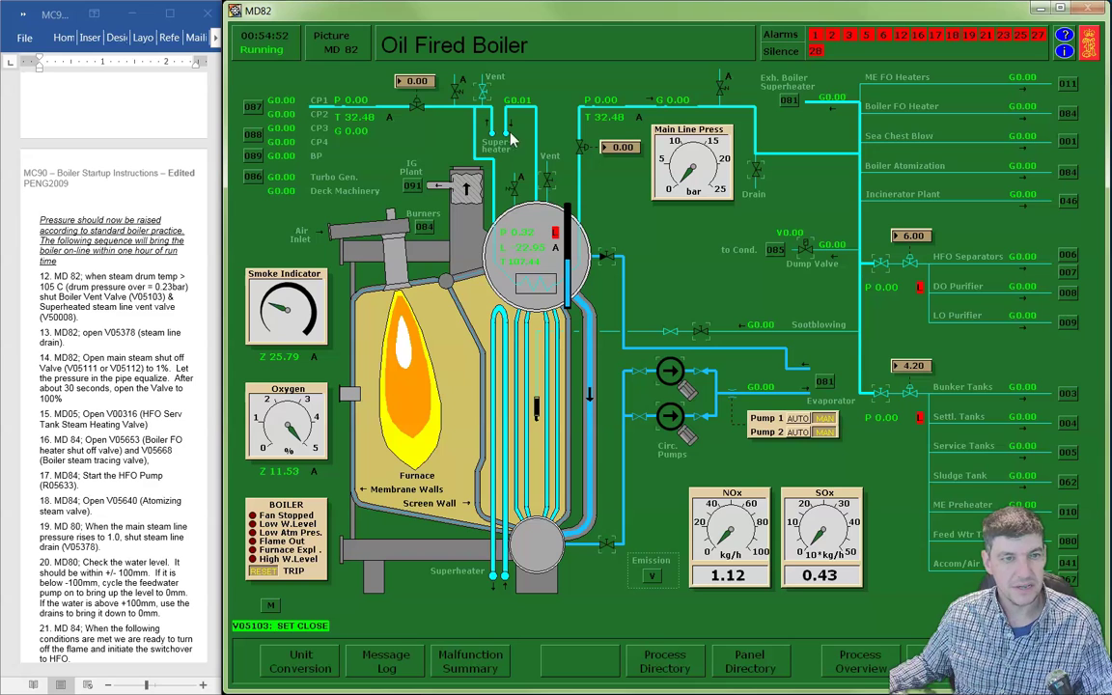
left_click(485, 99)
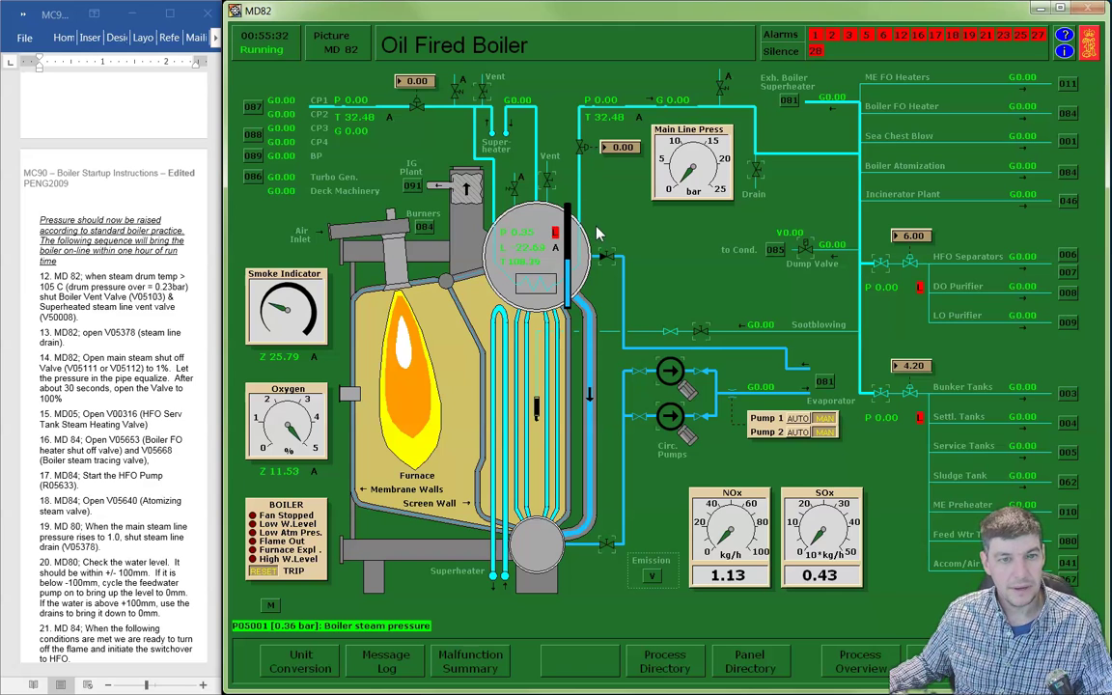
left_click(757, 175)
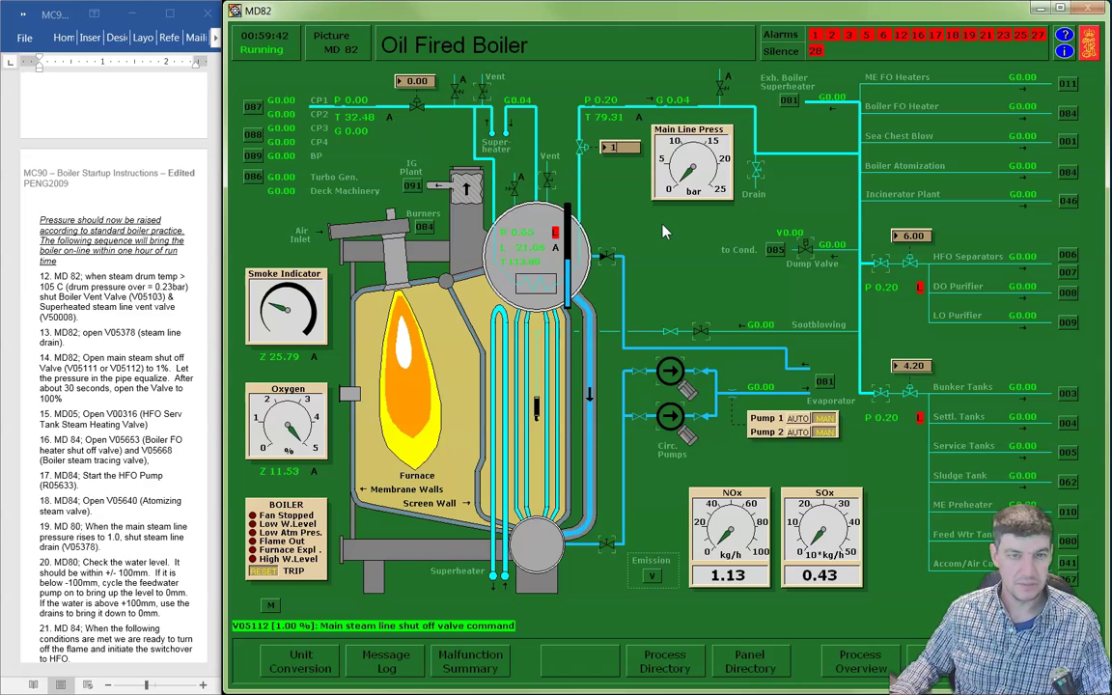
Step: Open main steam shut-off valve V05112 fully to 100%, then bring up the Process Display Directory
type("100")
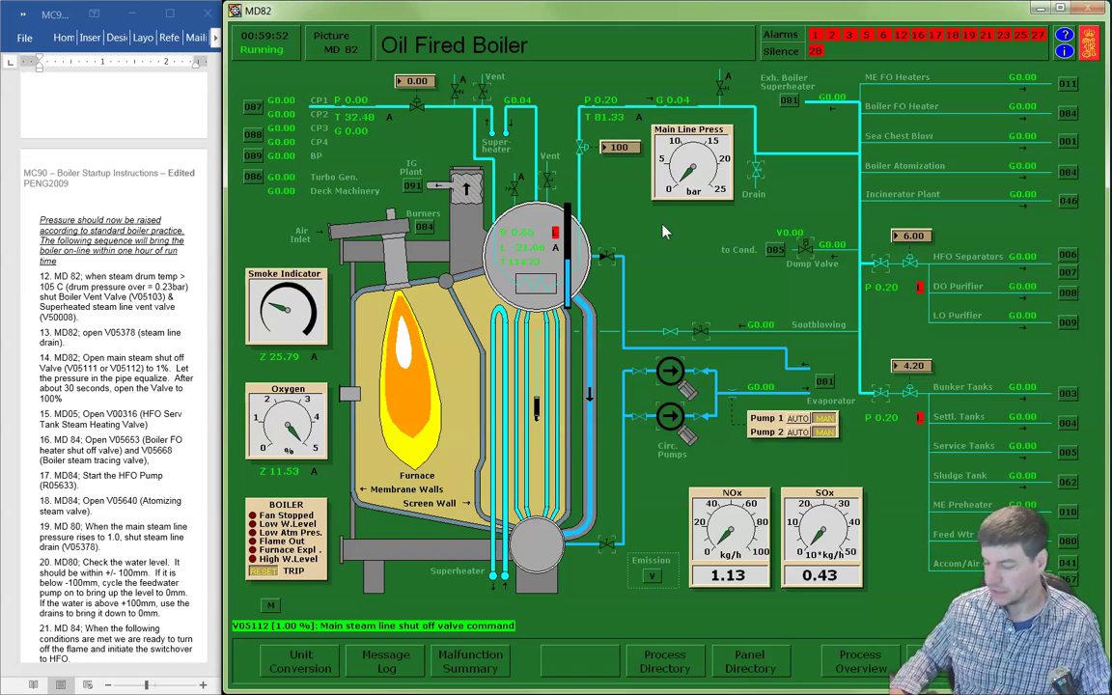
key("Return")
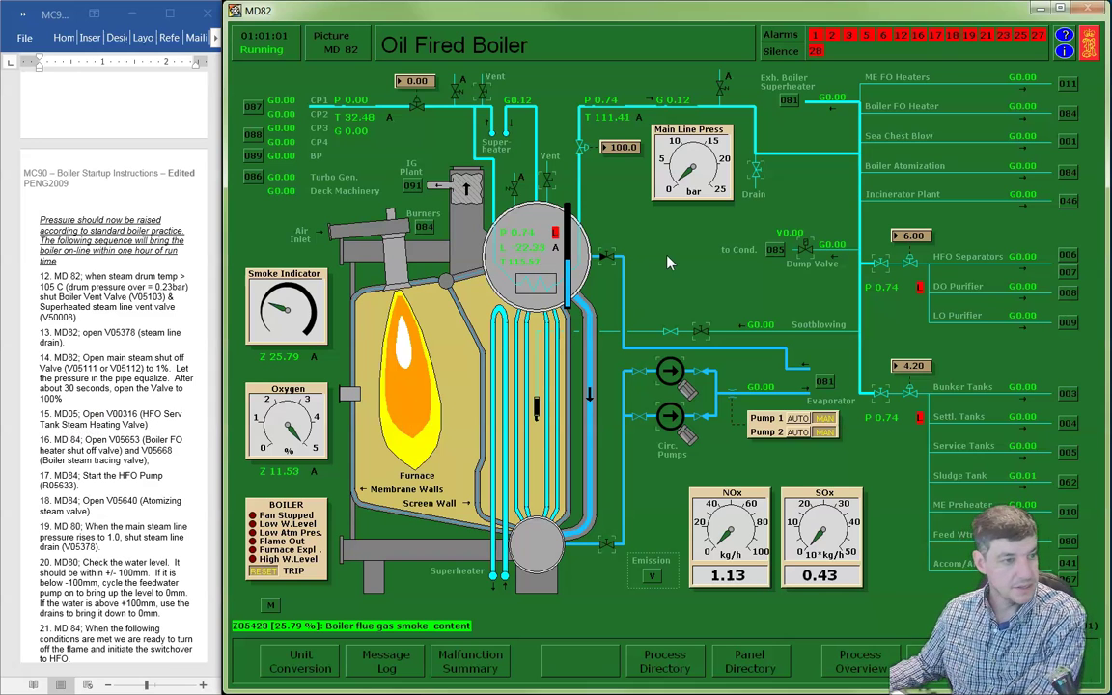
key("F2")
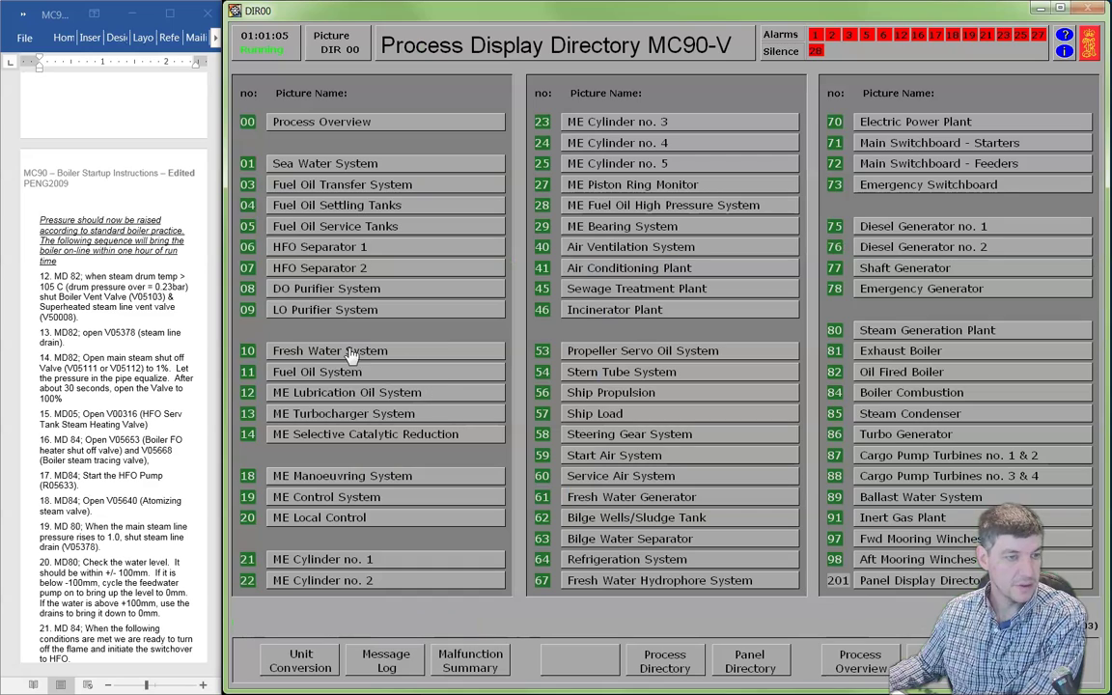
Step: On Fuel Oil Service Tanks, open HFO tank steam heating valve V00316, then go to MD84 Boiler Combustion
left_click(319, 235)
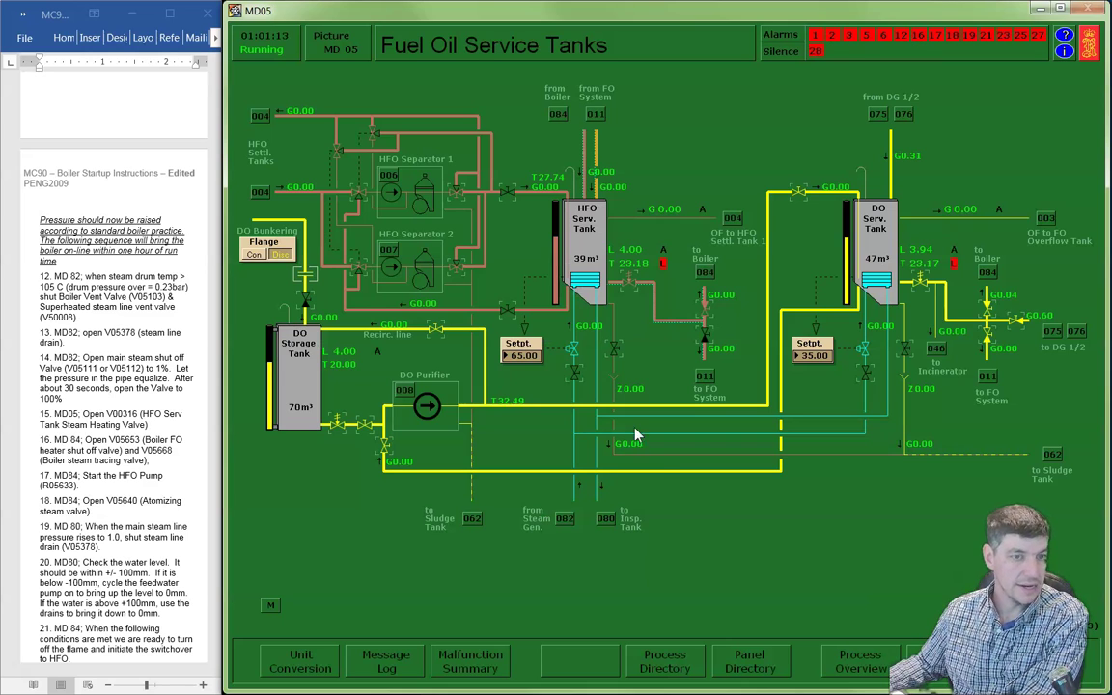
left_click(577, 372)
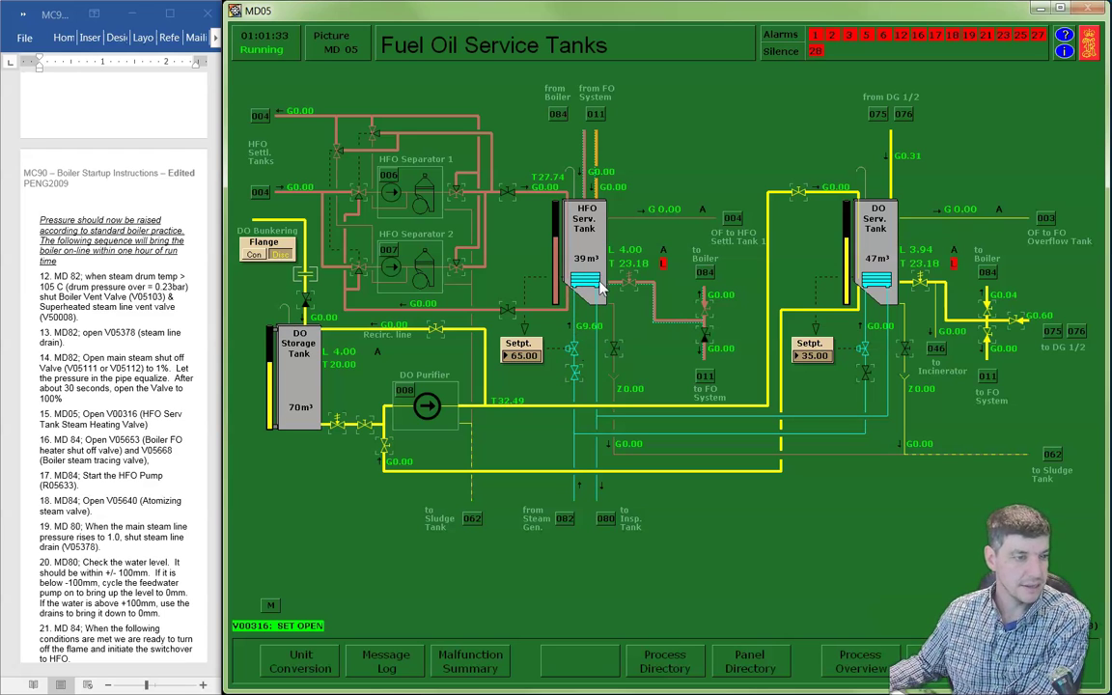
left_click(706, 274)
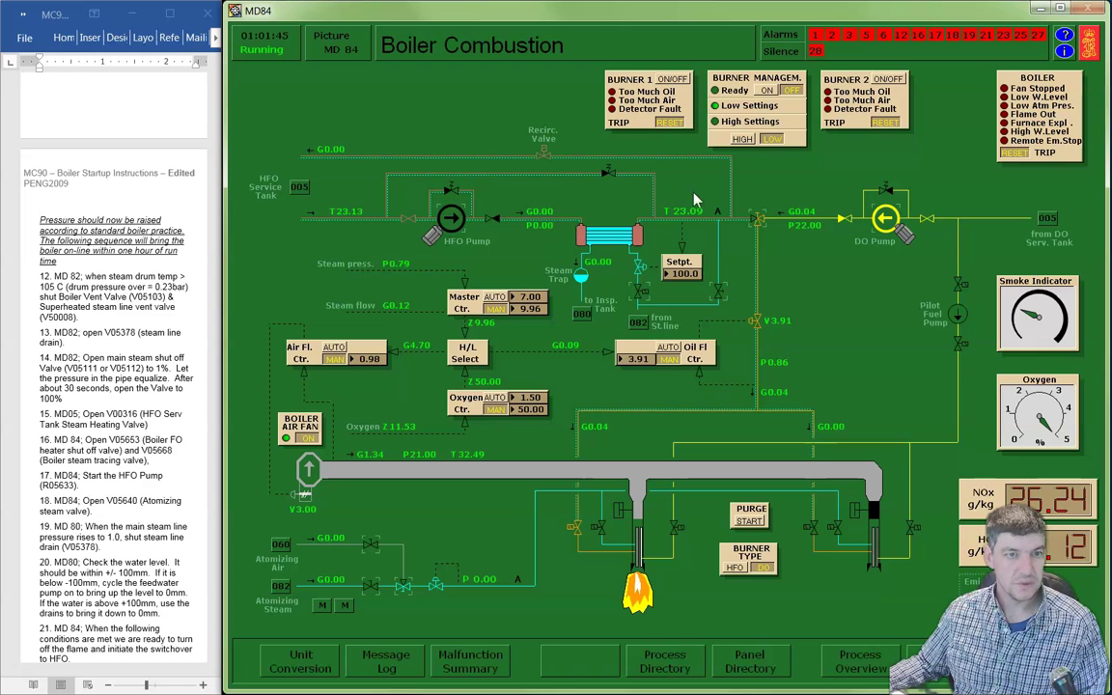
Step: Open FO heater valve V05653 and steam tracing valve V05668, start the HFO pump, open atomizing steam V05640
left_click(640, 292)
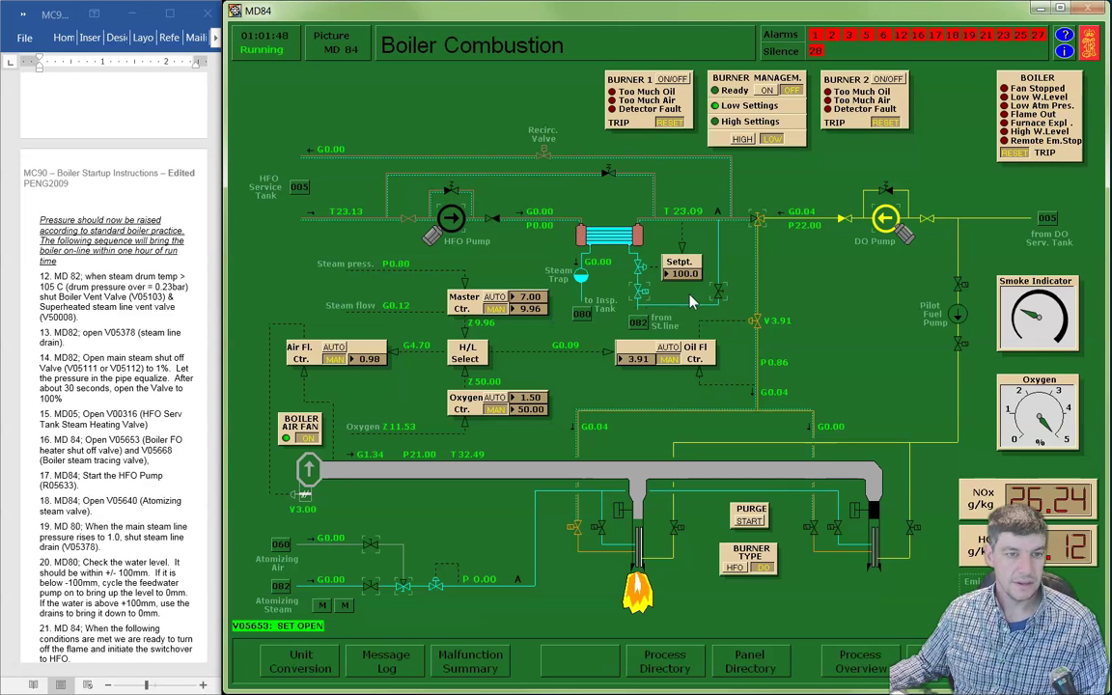
left_click(718, 294)
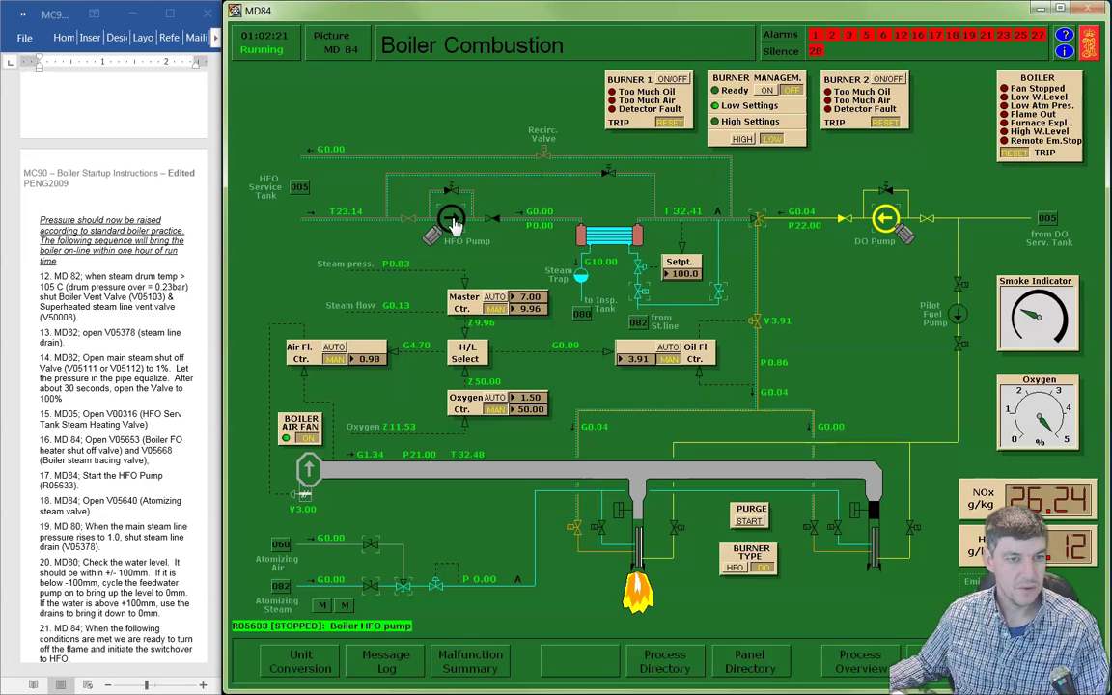
left_click(453, 226)
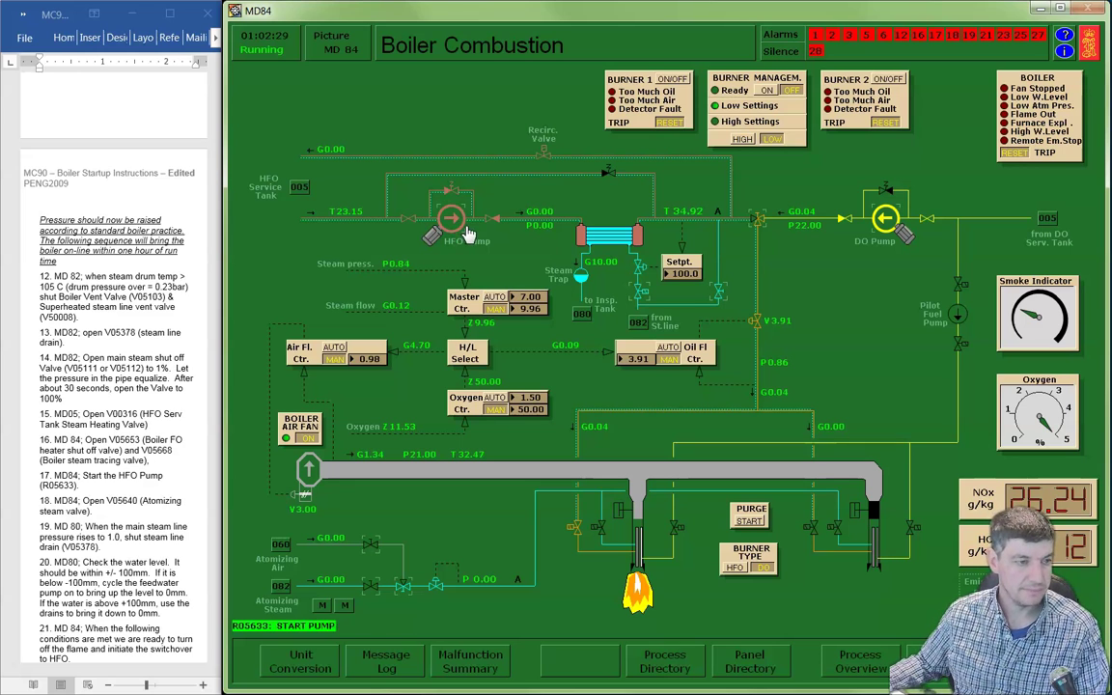
left_click(371, 585)
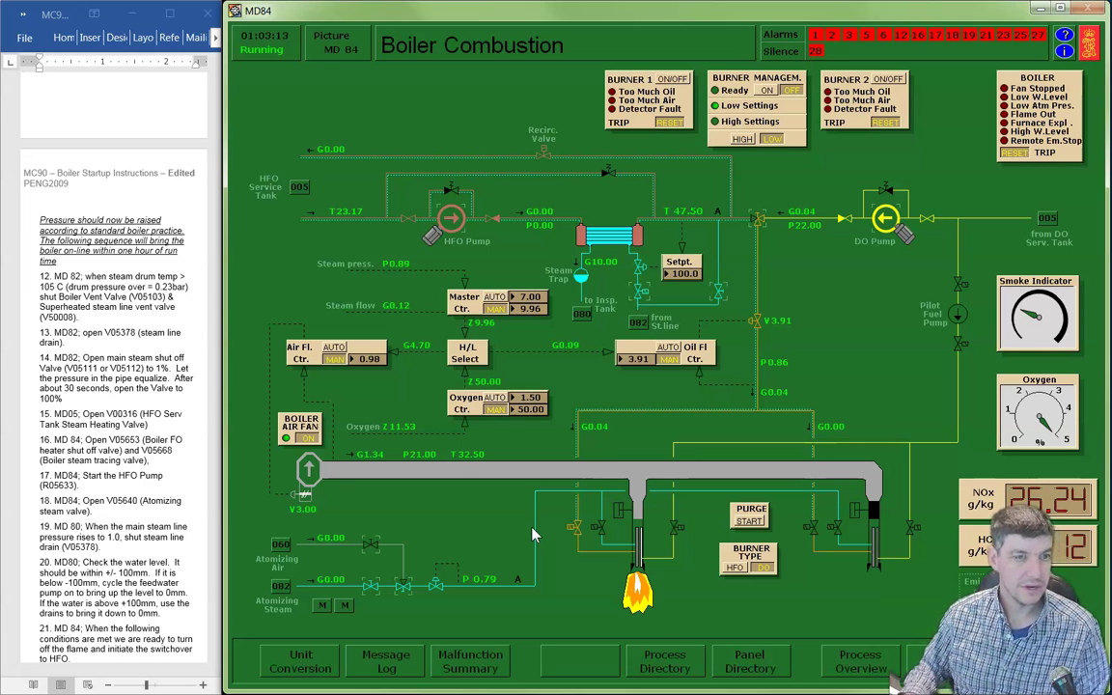
Step: Return to Oil Fired Boiler (82) via the directory and close main steam line drain V05378
key("Page_Down")
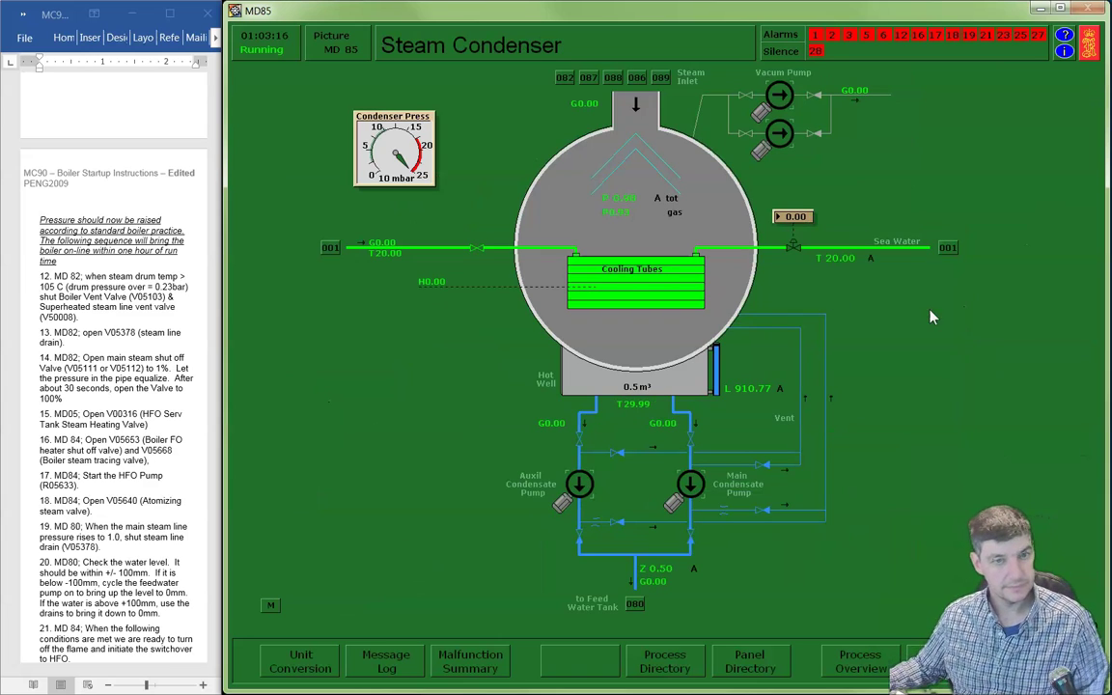
key("Home")
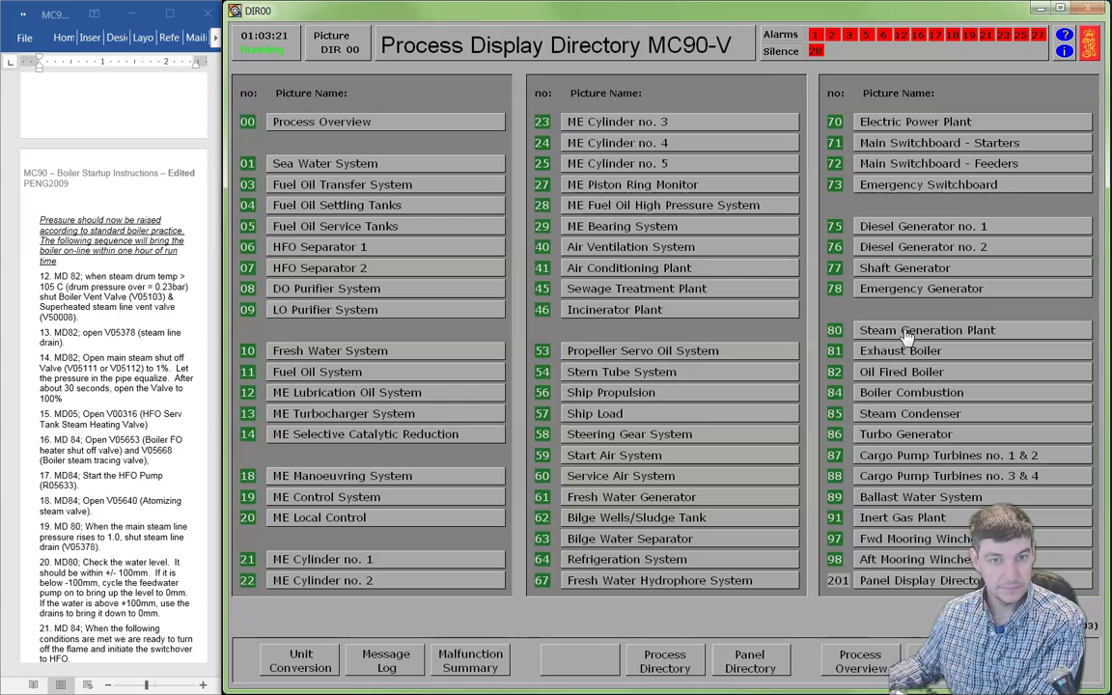
left_click(897, 378)
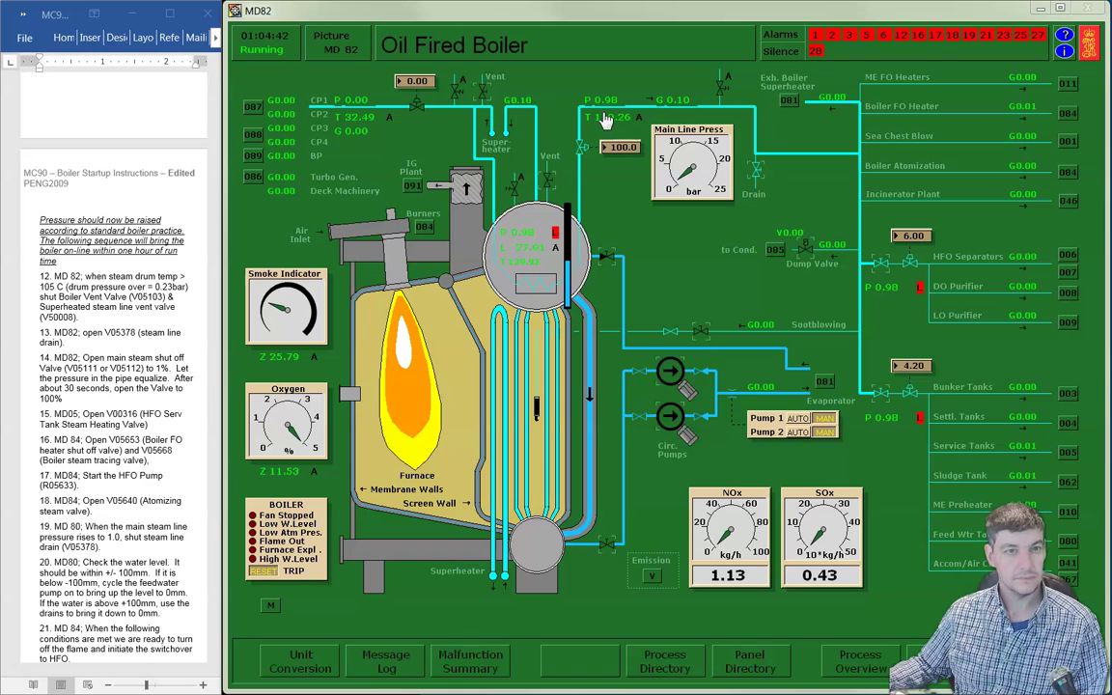
mouse_move(596, 127)
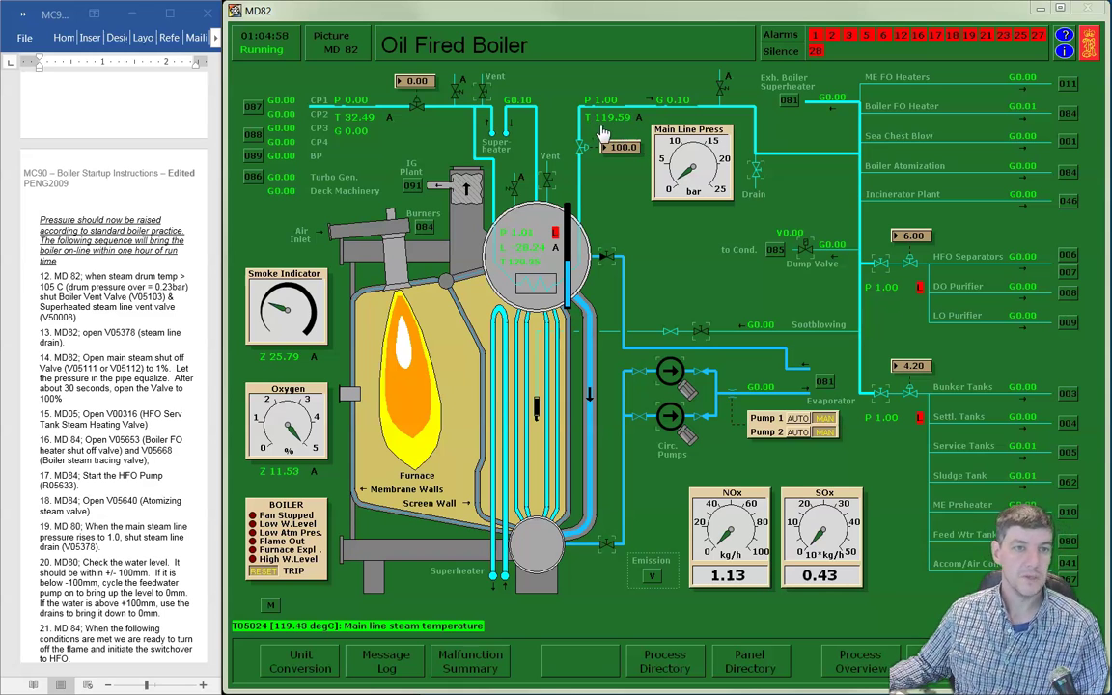
left_click(758, 172)
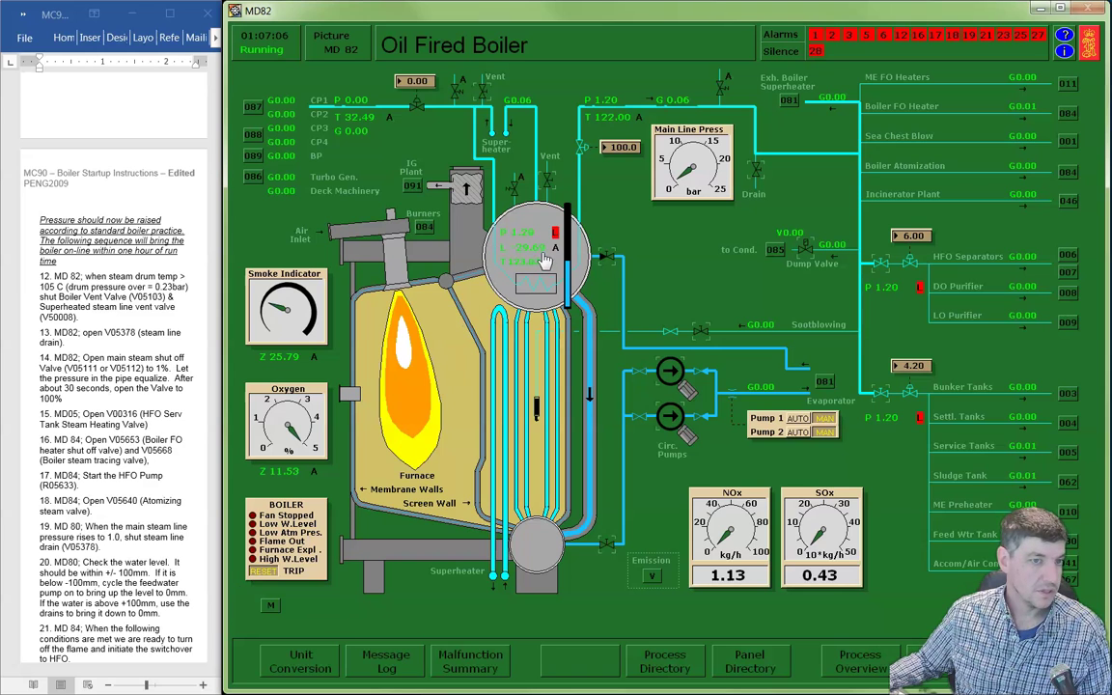
mouse_move(514, 258)
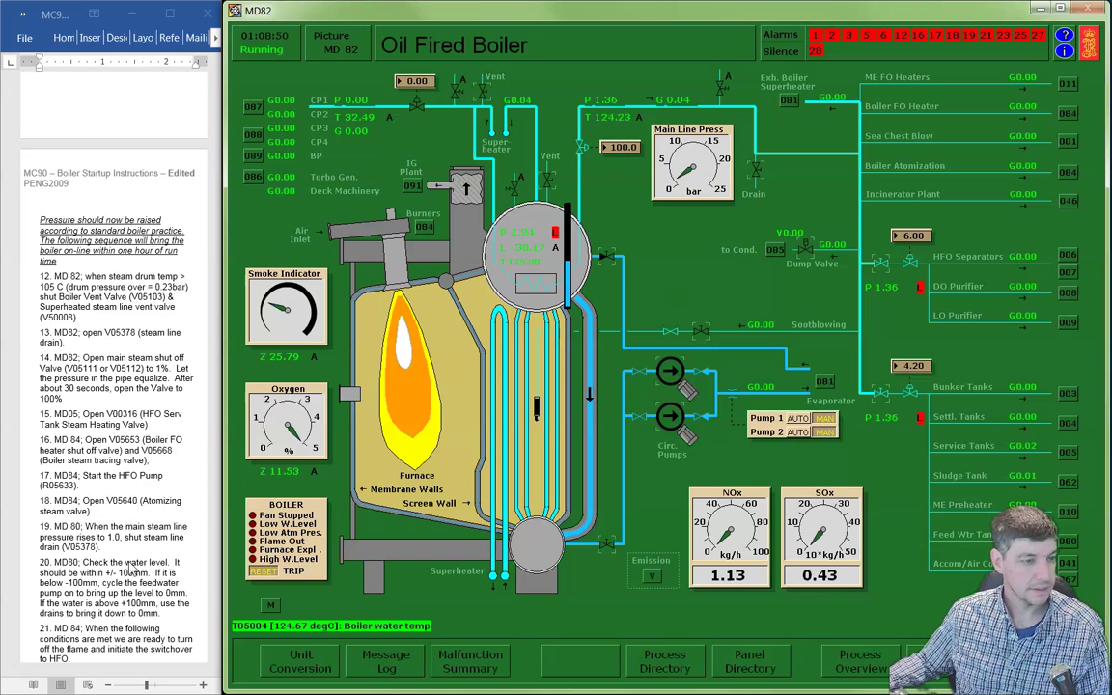
Step: Compare the HFO service tank temperature with the document's switchover conditions, ending on MD84 Boiler Combustion
left_click(123, 512)
scroll(125, 522, "down", 3)
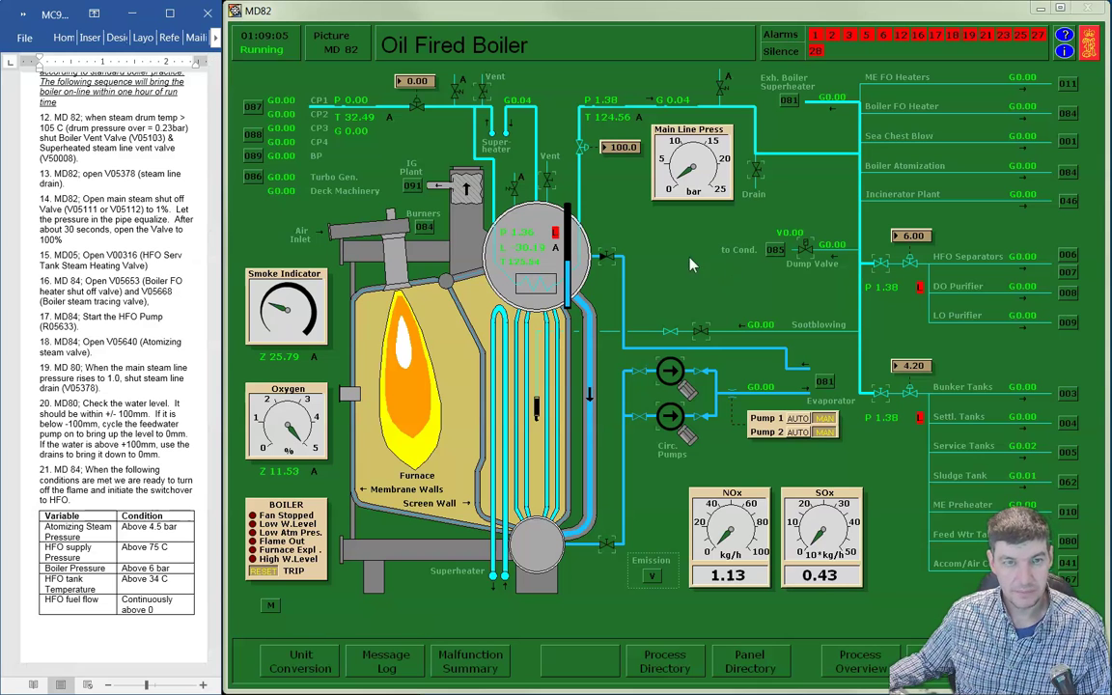
left_click(641, 227)
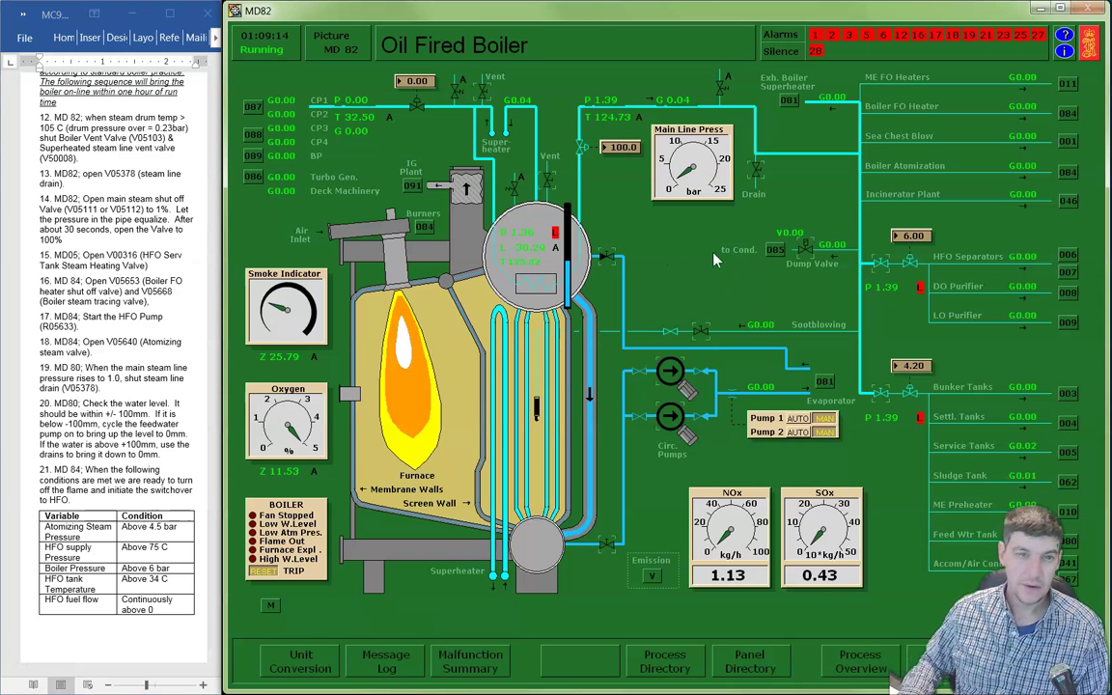
key("F2")
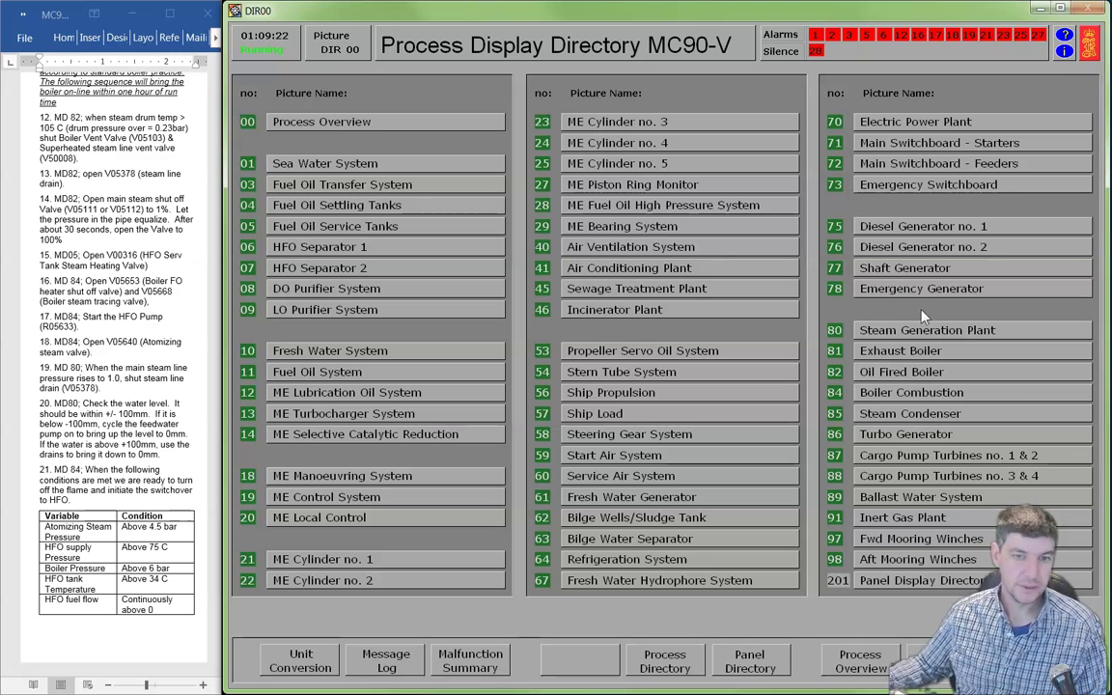
left_click(319, 226)
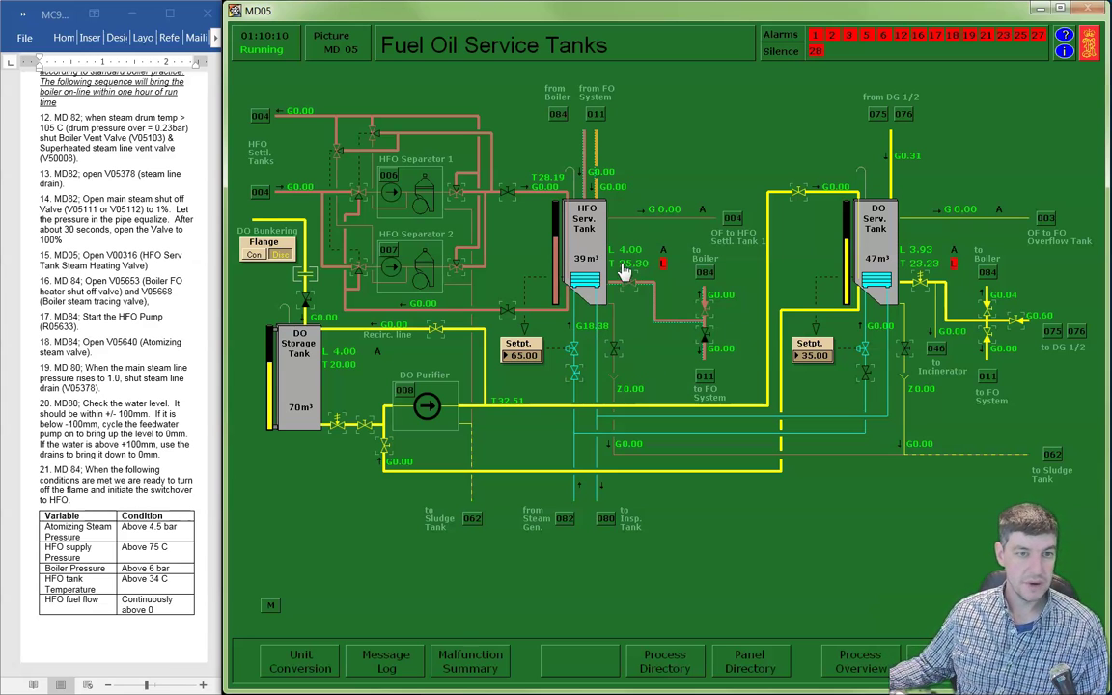
mouse_move(627, 271)
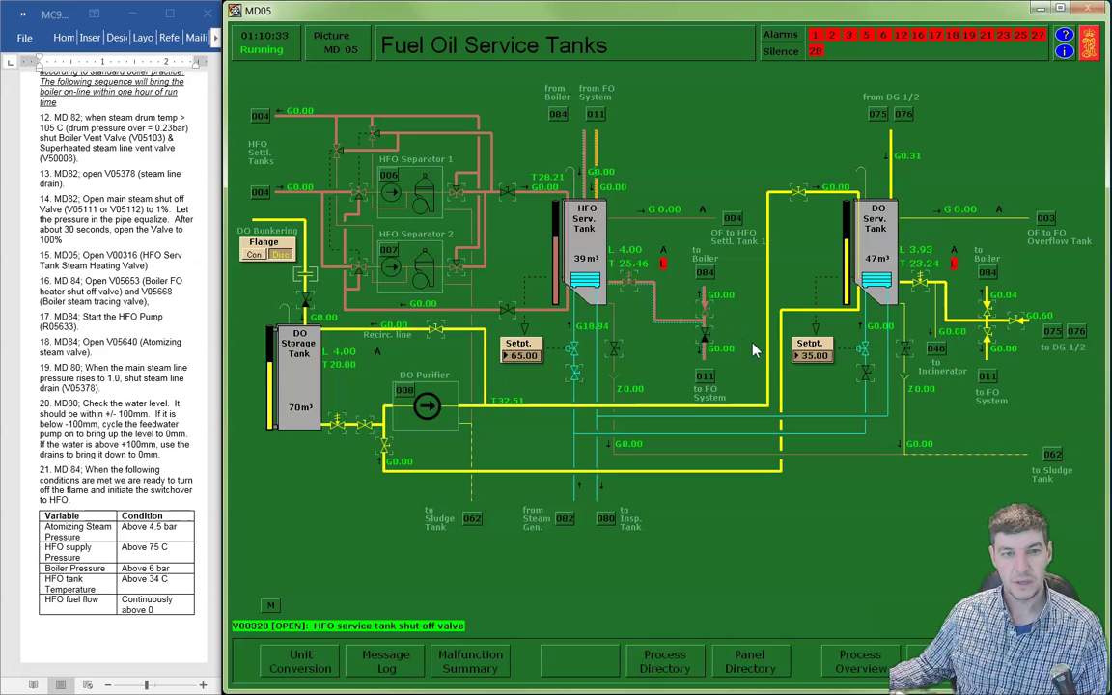
left_click(705, 273)
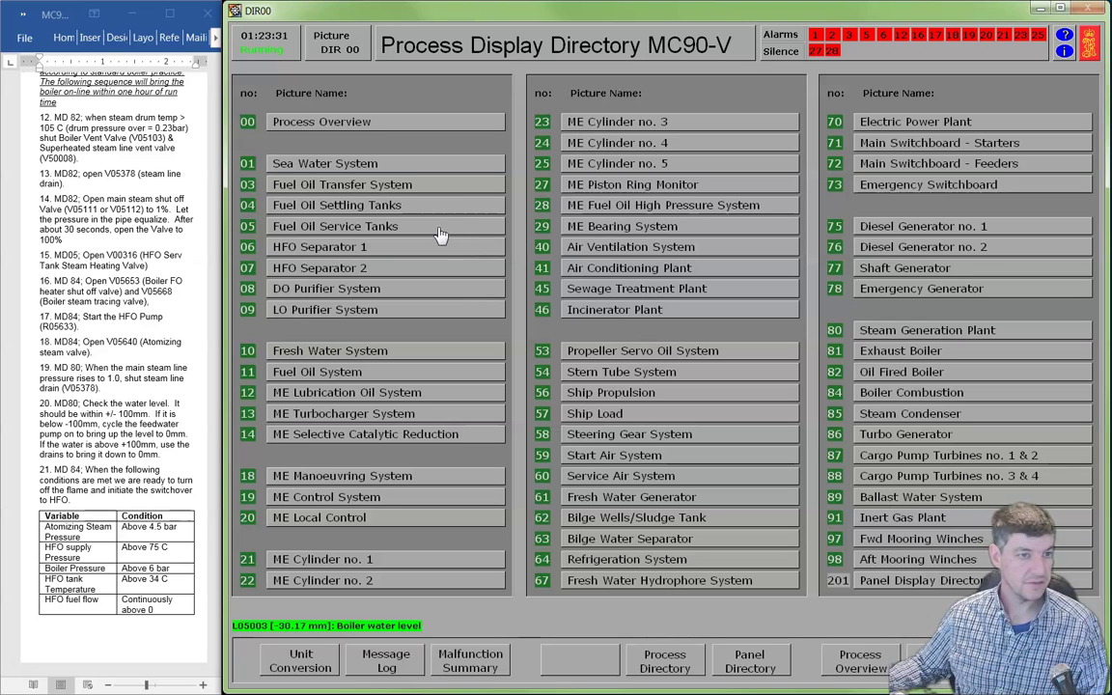
Step: Mark the over-7-bar boiler pressure warning in the instructions and check the boiler master controller output
left_click(439, 231)
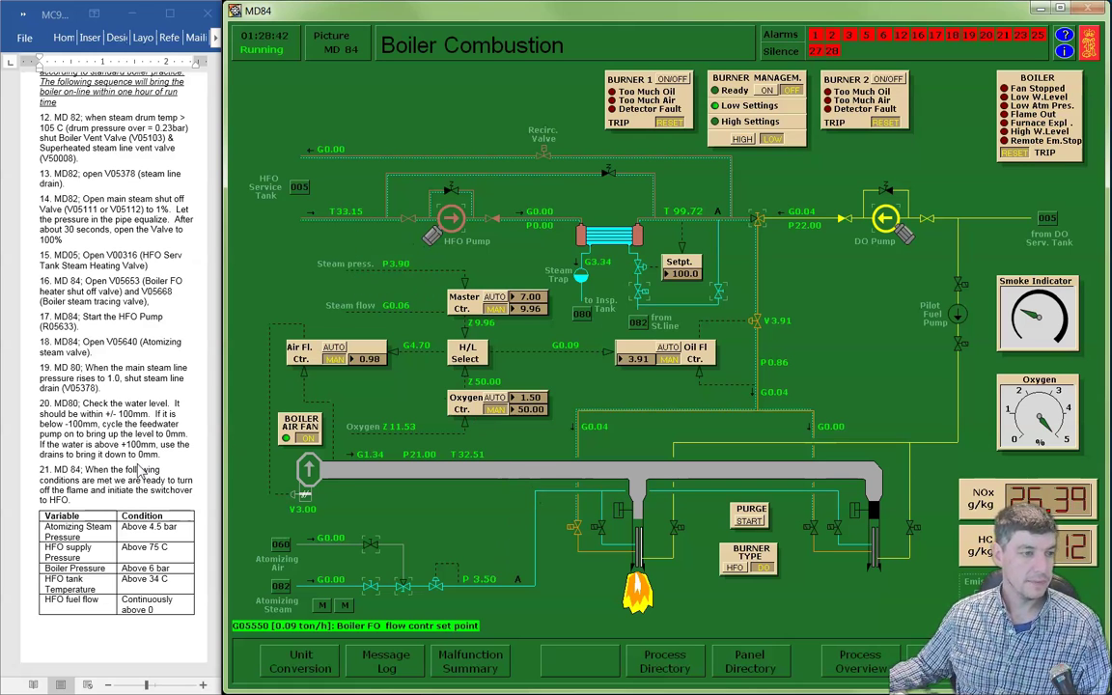
scroll(140, 482, "down", 7)
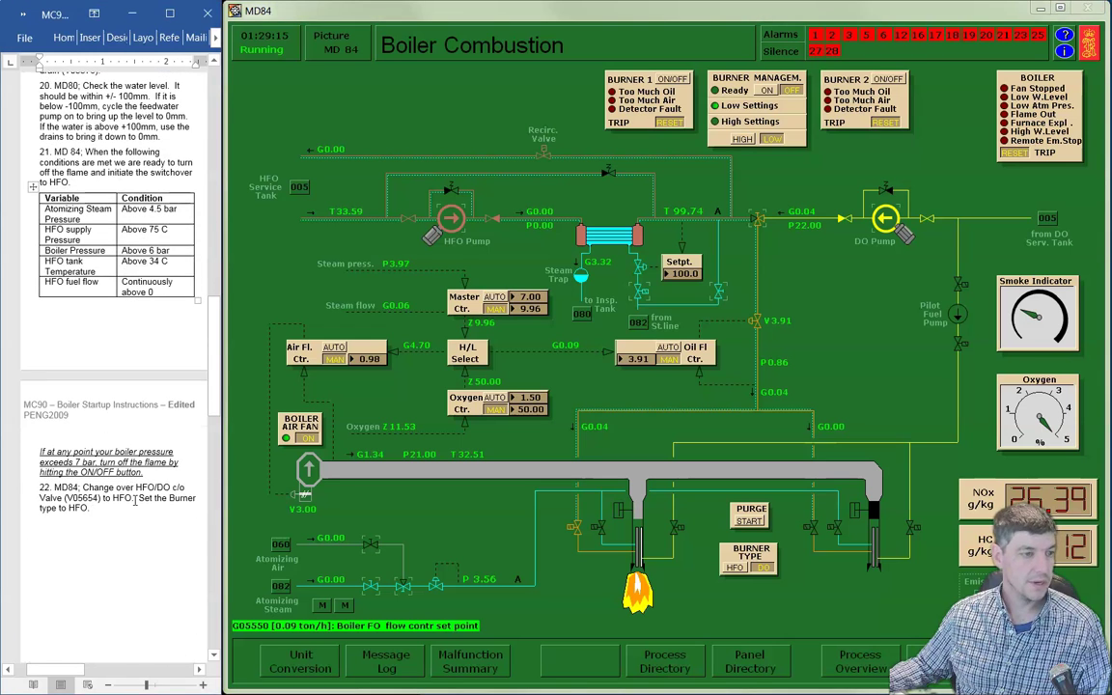
left_click_drag(25, 452, 25, 473)
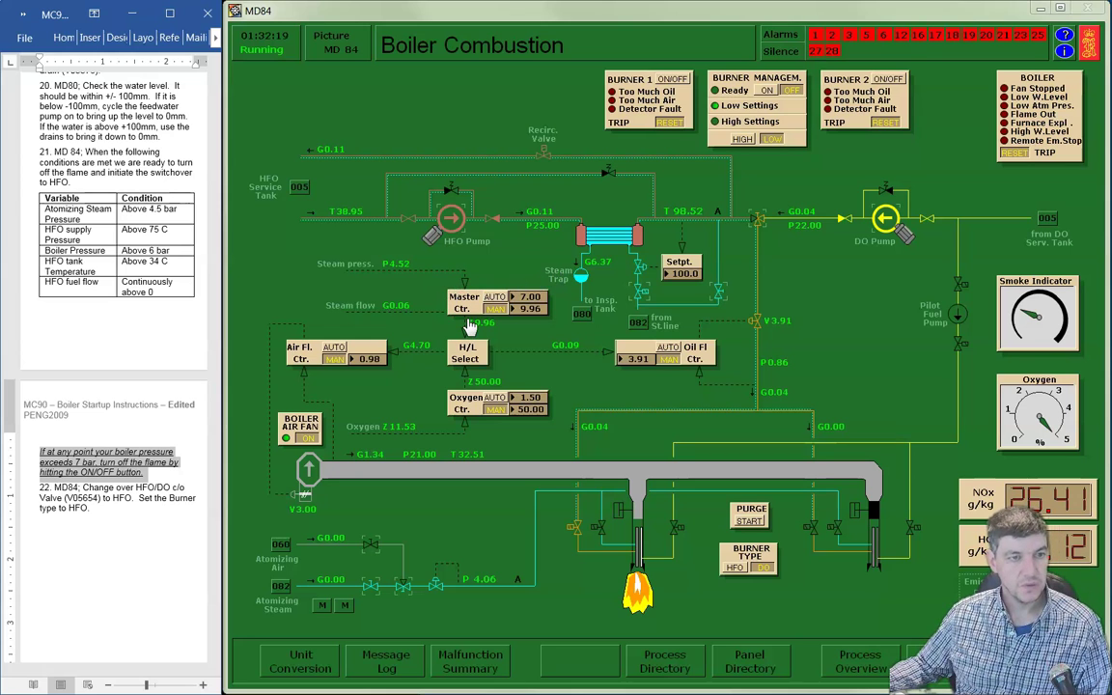
left_click(470, 324)
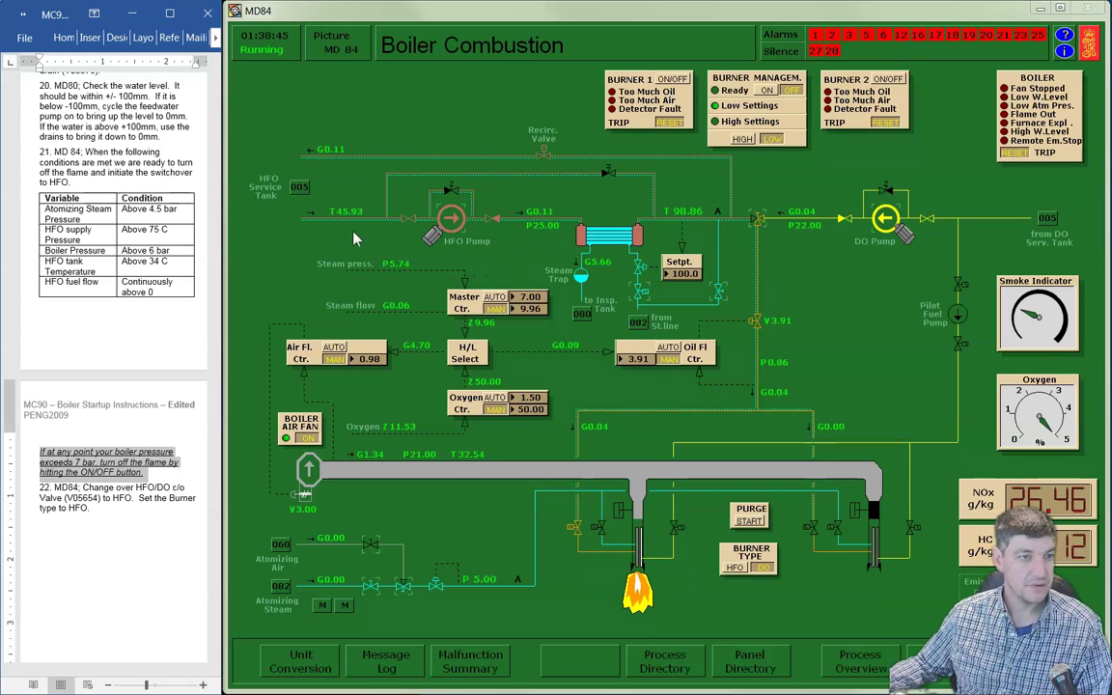
left_click(518, 211)
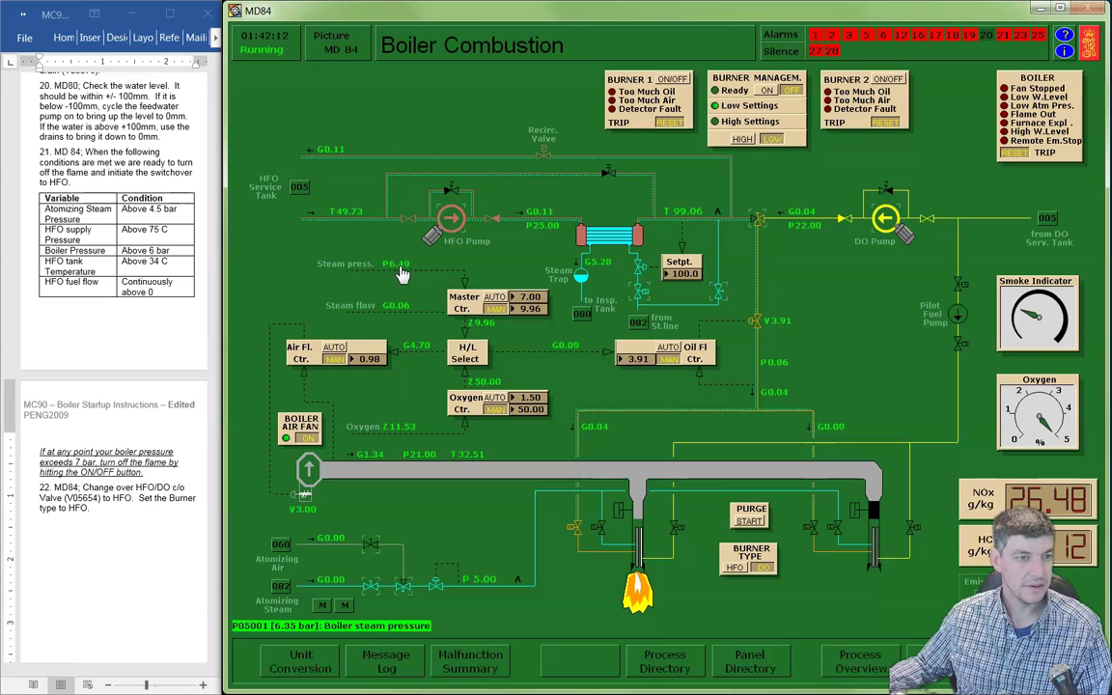
Step: Switch Burner 1 off on the Boiler Combustion picture to extinguish the flame
left_click(673, 78)
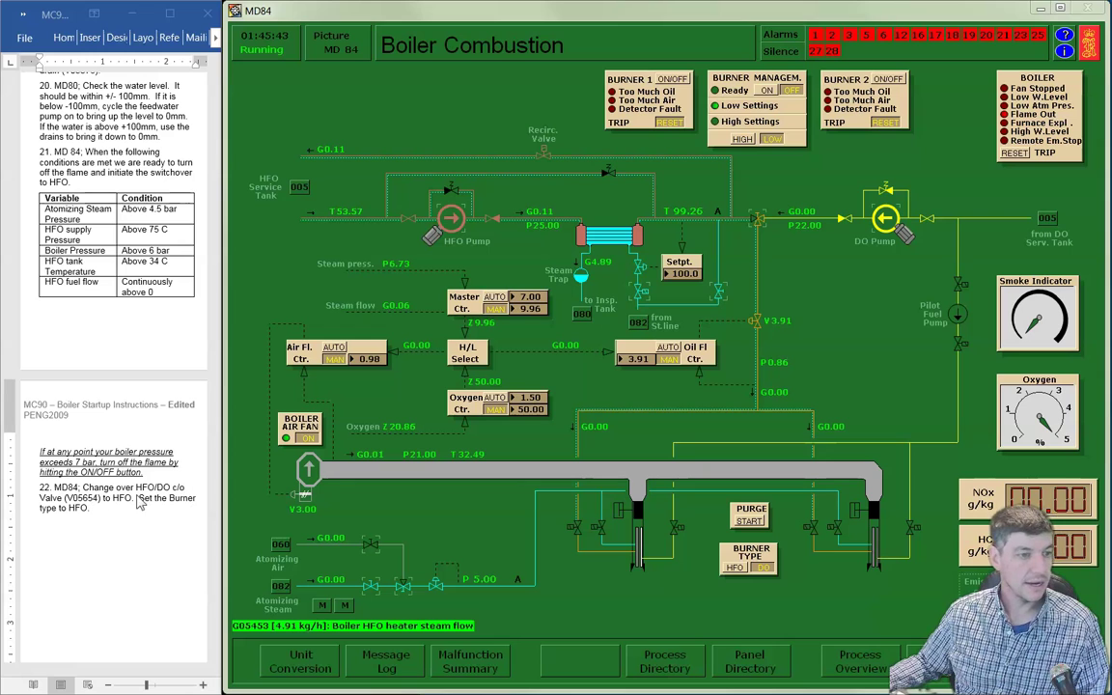
Step: Set changeover valve V05654 to HFO and select HFO as the burner type
left_click(759, 223)
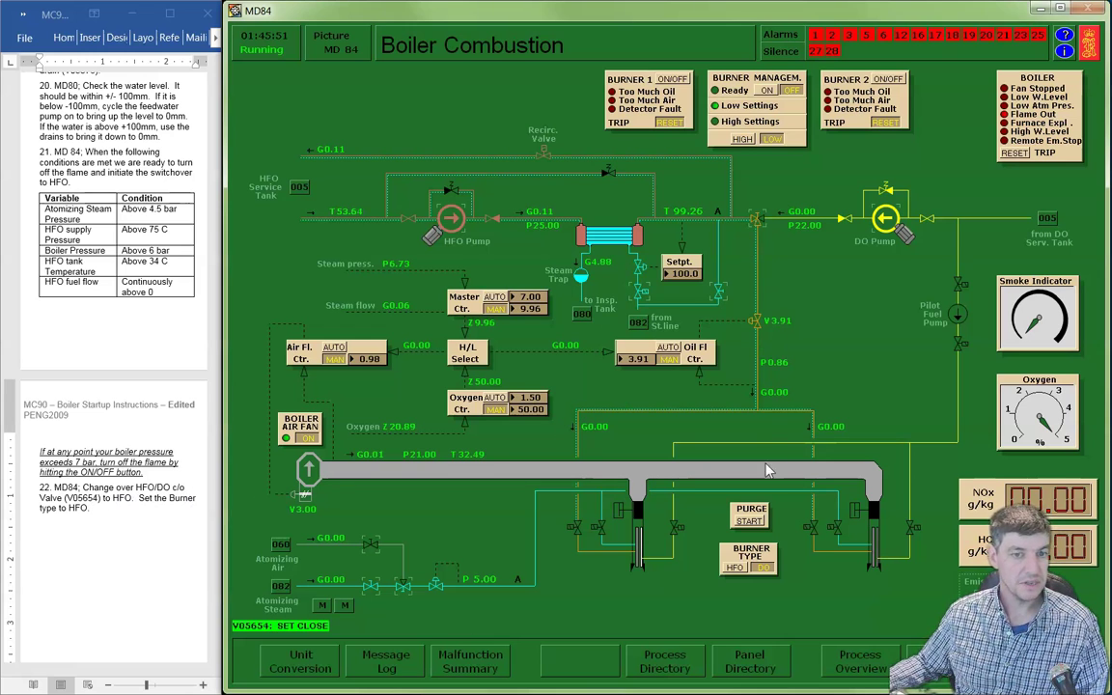
left_click(736, 569)
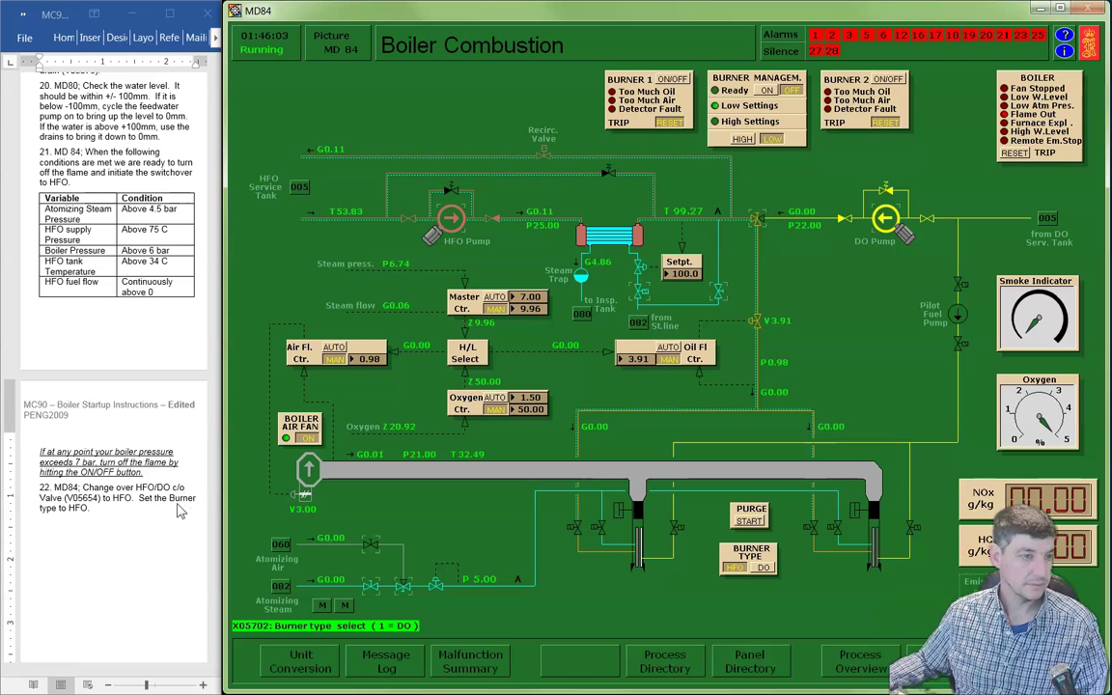
scroll(136, 466, "down", 10)
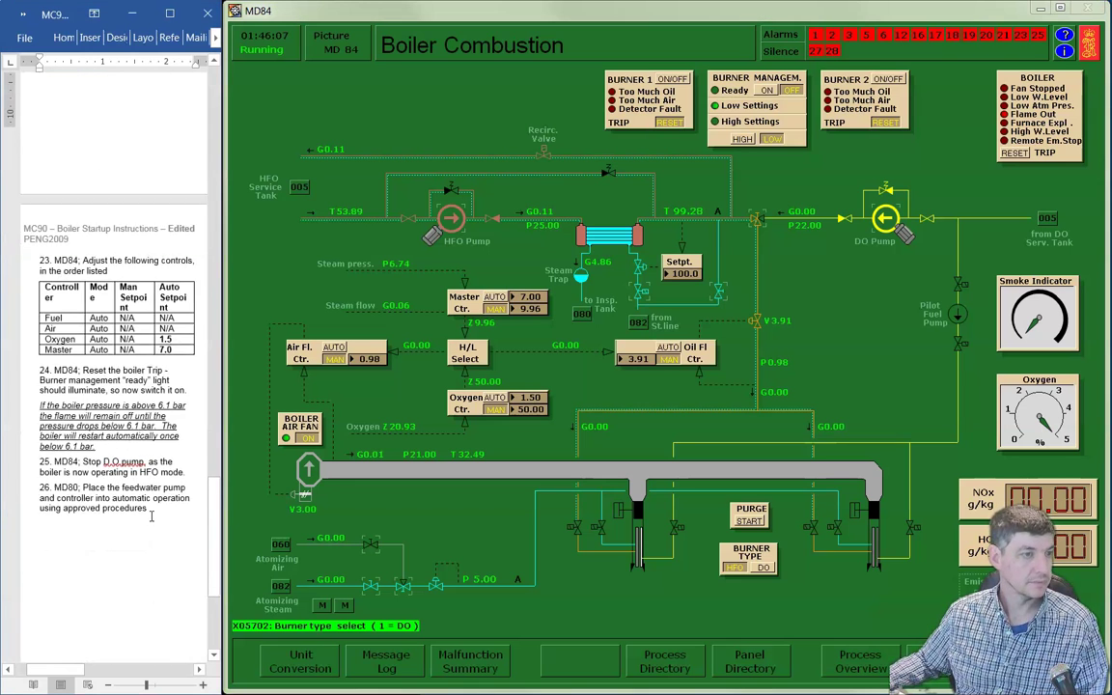
scroll(150, 517, "down", 3)
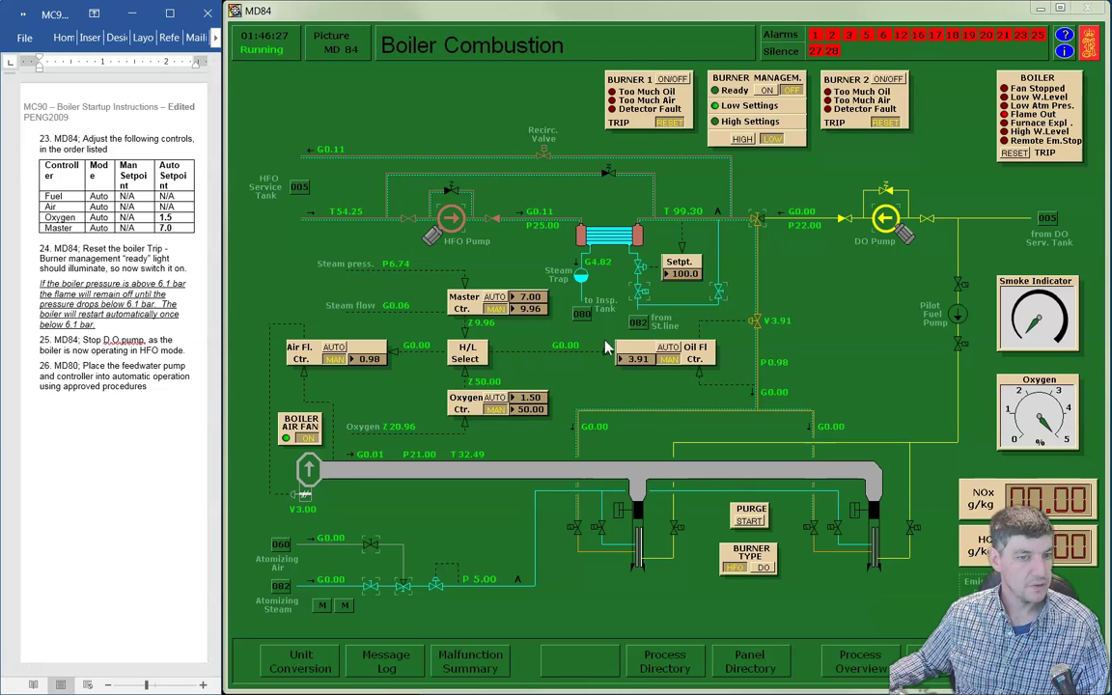
Step: Set the Oil Fl., Air Fl., Oxygen and Master controllers to AUTO, with set points 1.50 and 7.00 bar
left_click(667, 347)
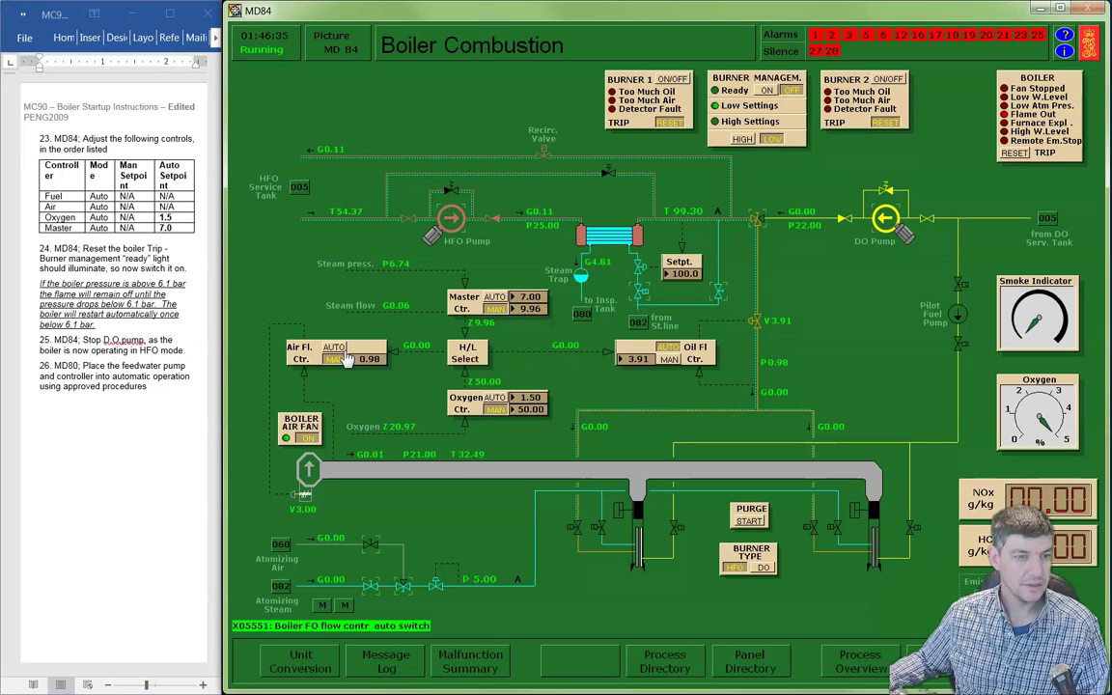
left_click(333, 348)
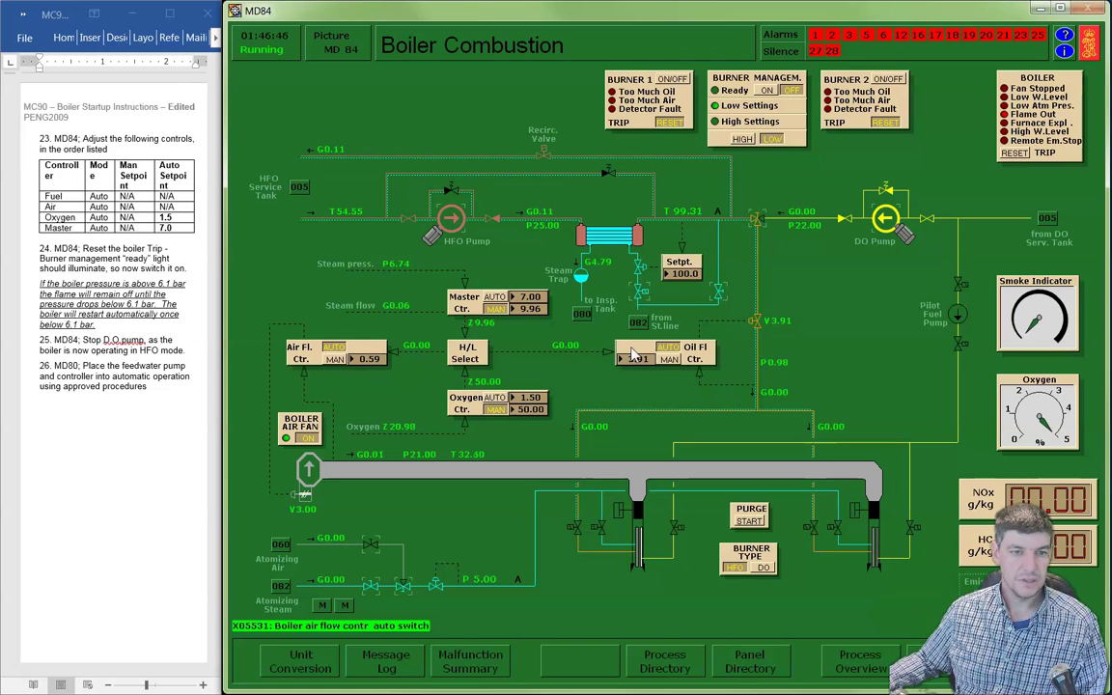
left_click(494, 398)
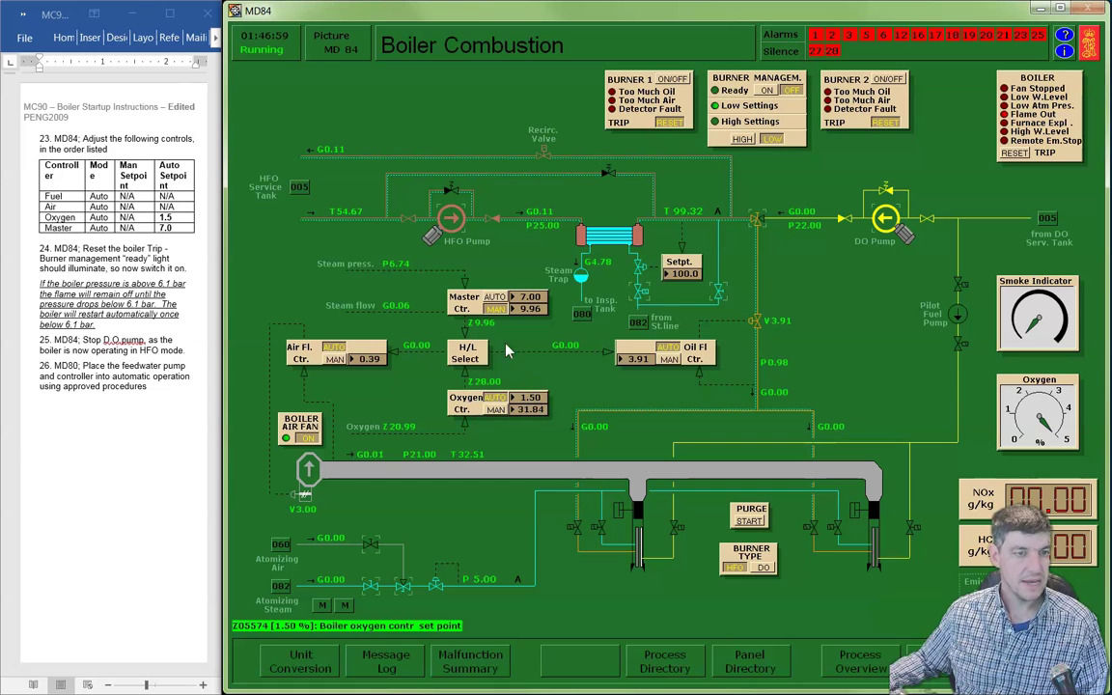
left_click(494, 302)
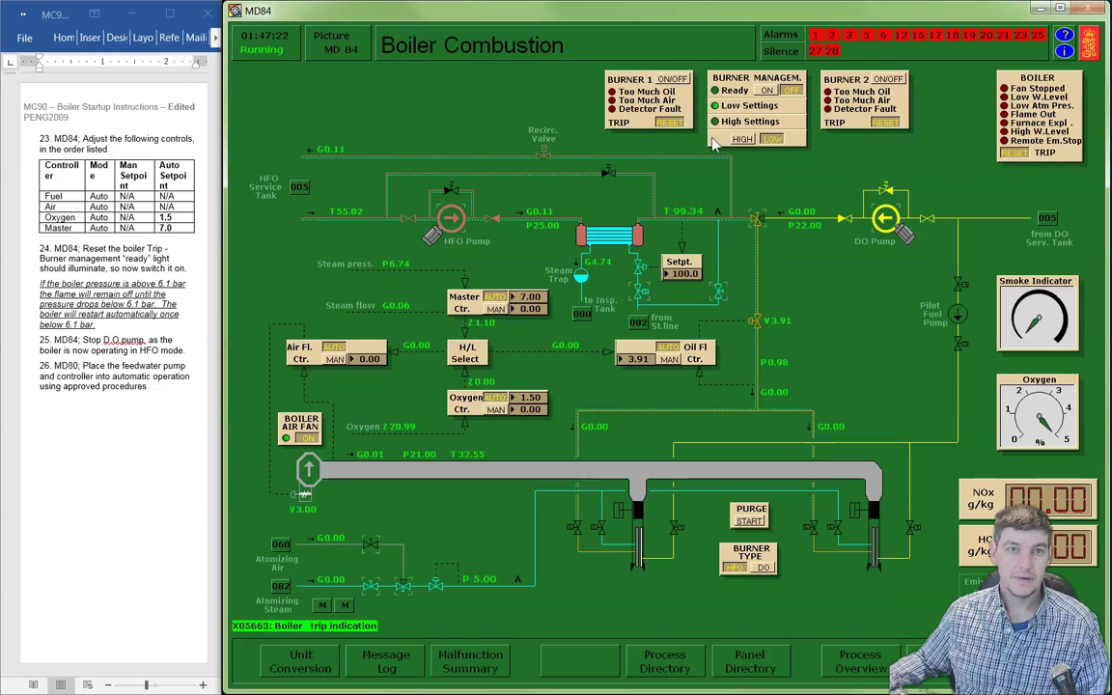
Step: Switch the boiler's burner management to automatic once its Ready light is lit
left_click(769, 91)
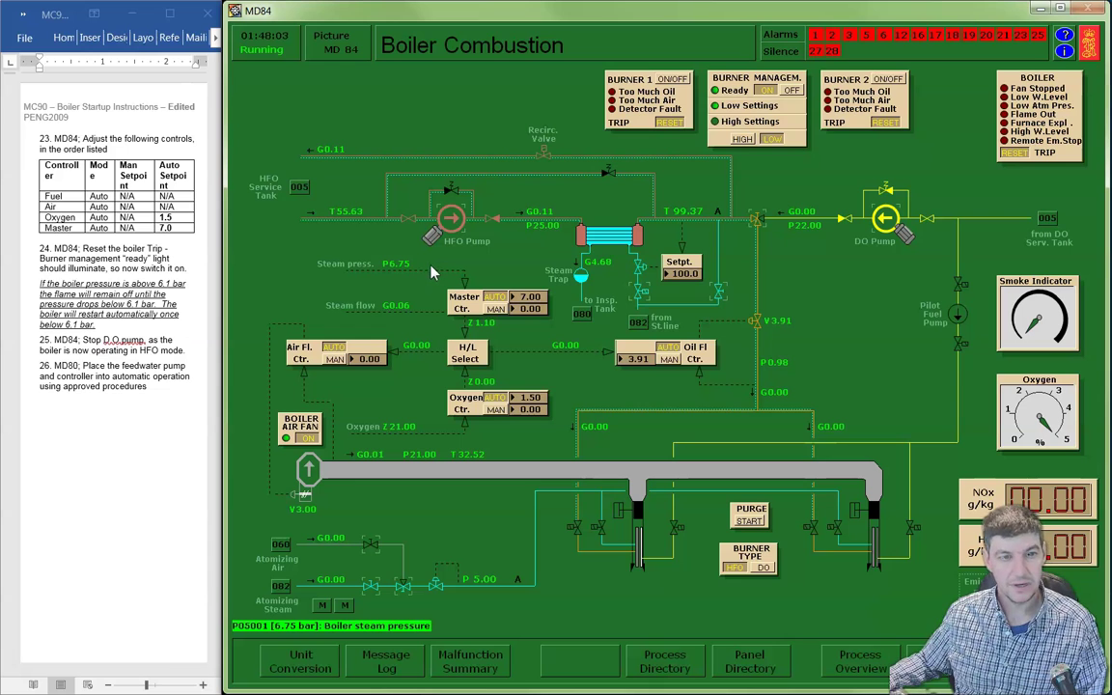
Step: Review the low burner management settings, then stop the DO pump so discharge pressure reads 0.00
left_click(716, 106)
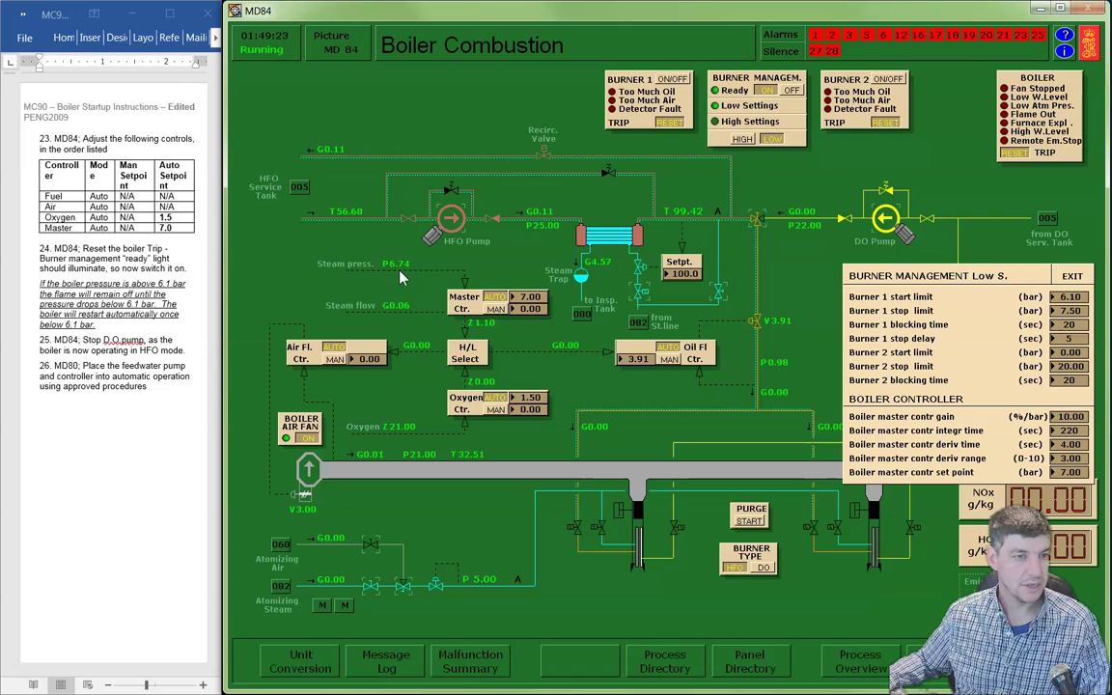
mouse_move(394, 275)
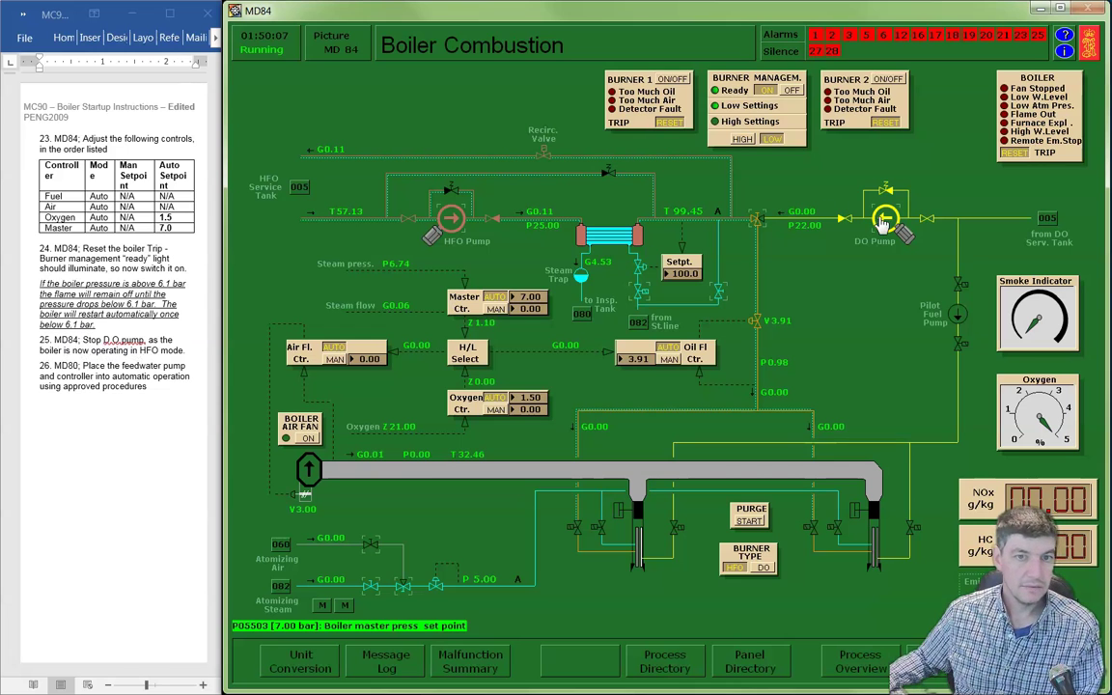
left_click(862, 245)
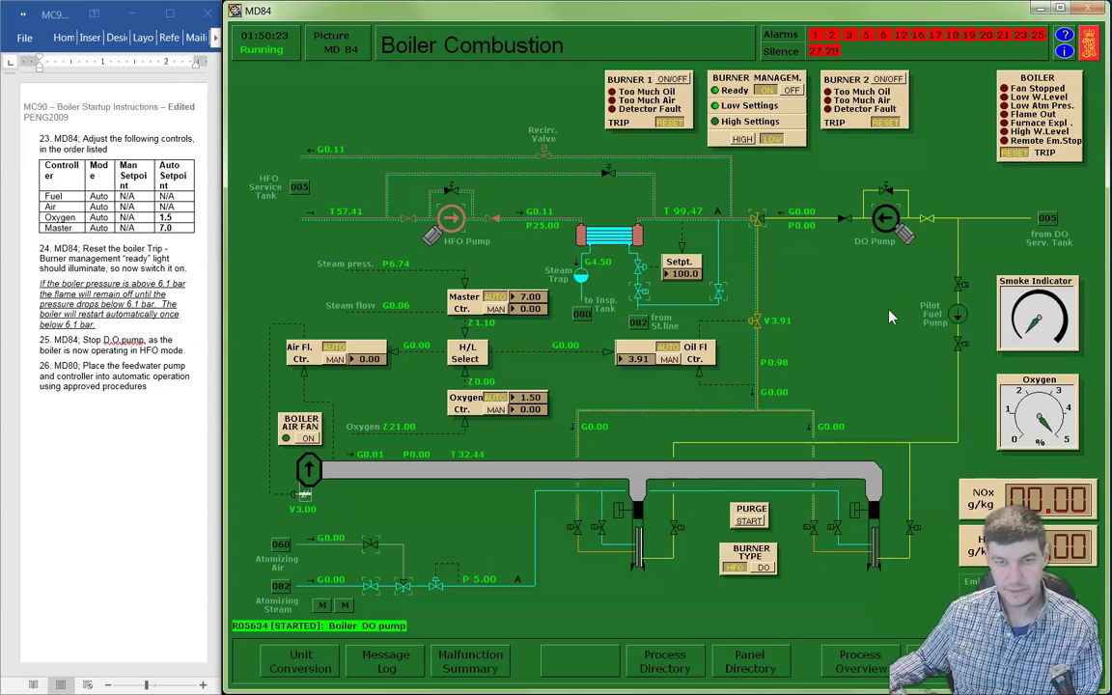
Step: On Steam Generation Plant, set level controller output to 5, start the main feed pump, then select AUTO
right_click(913, 316)
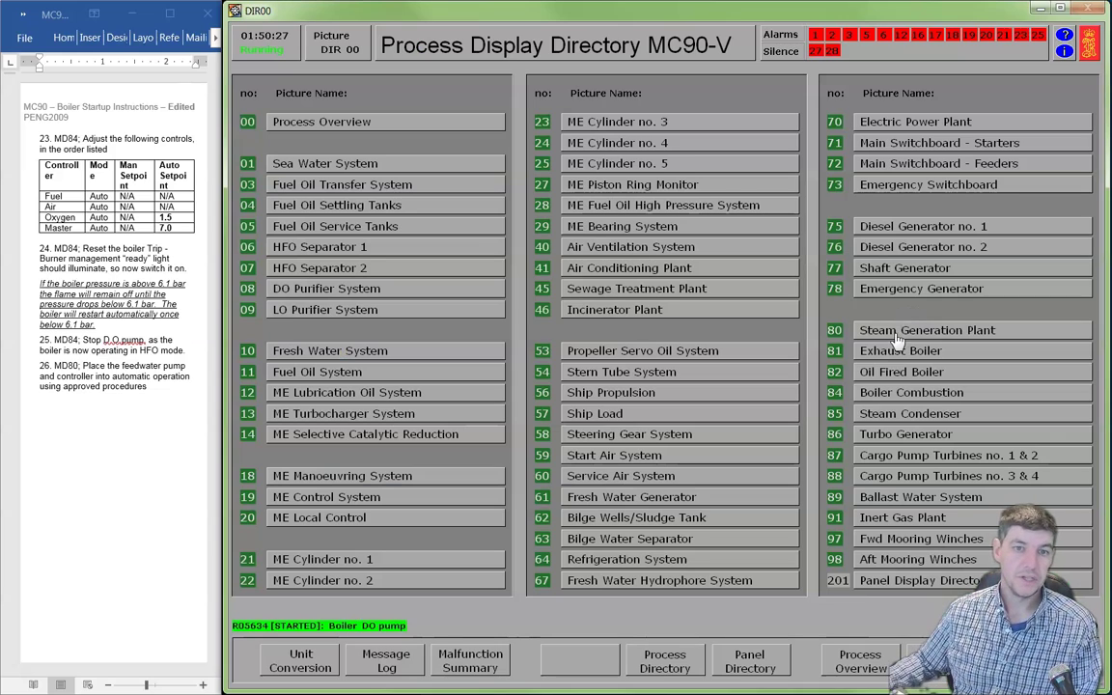
left_click(894, 332)
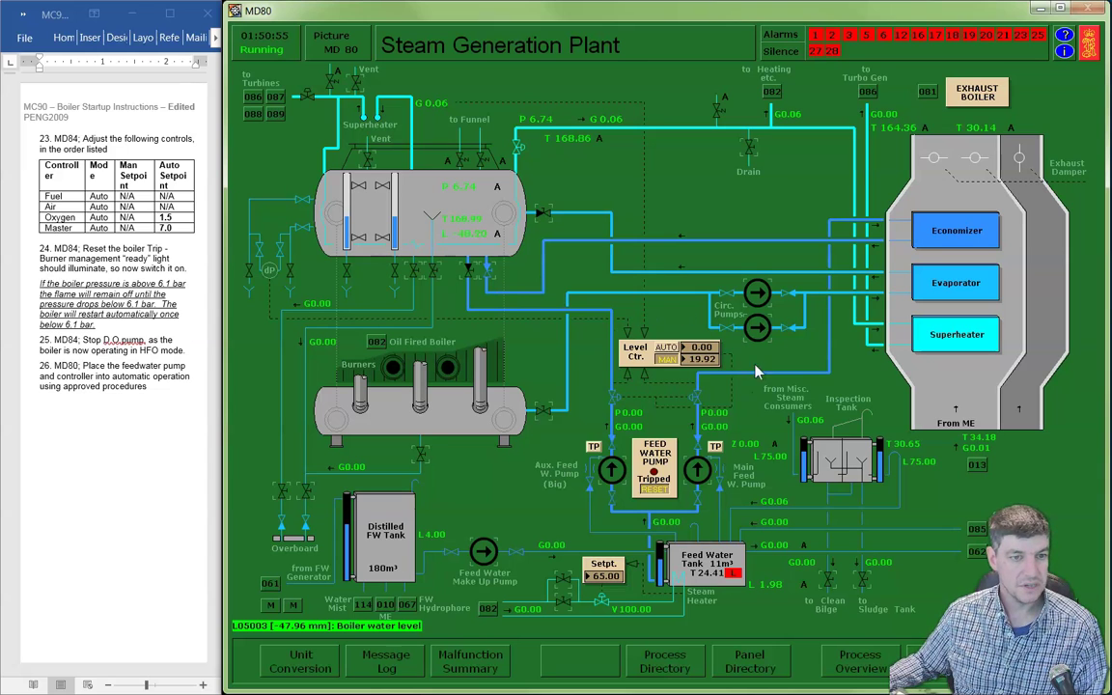
left_click(680, 362)
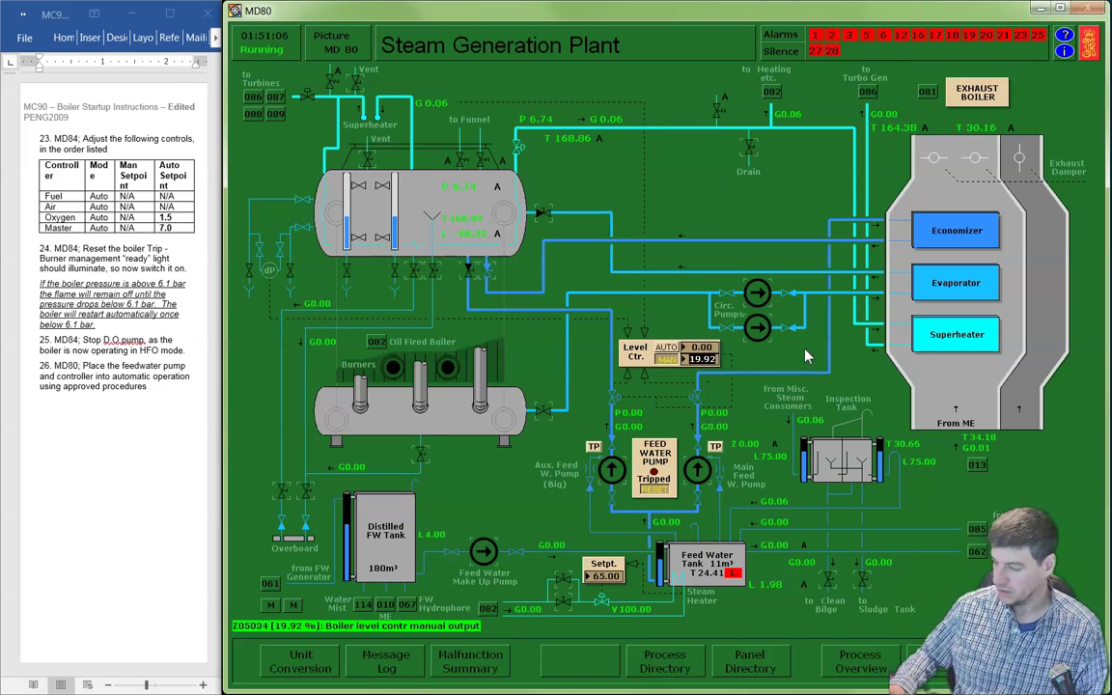
type("5.08")
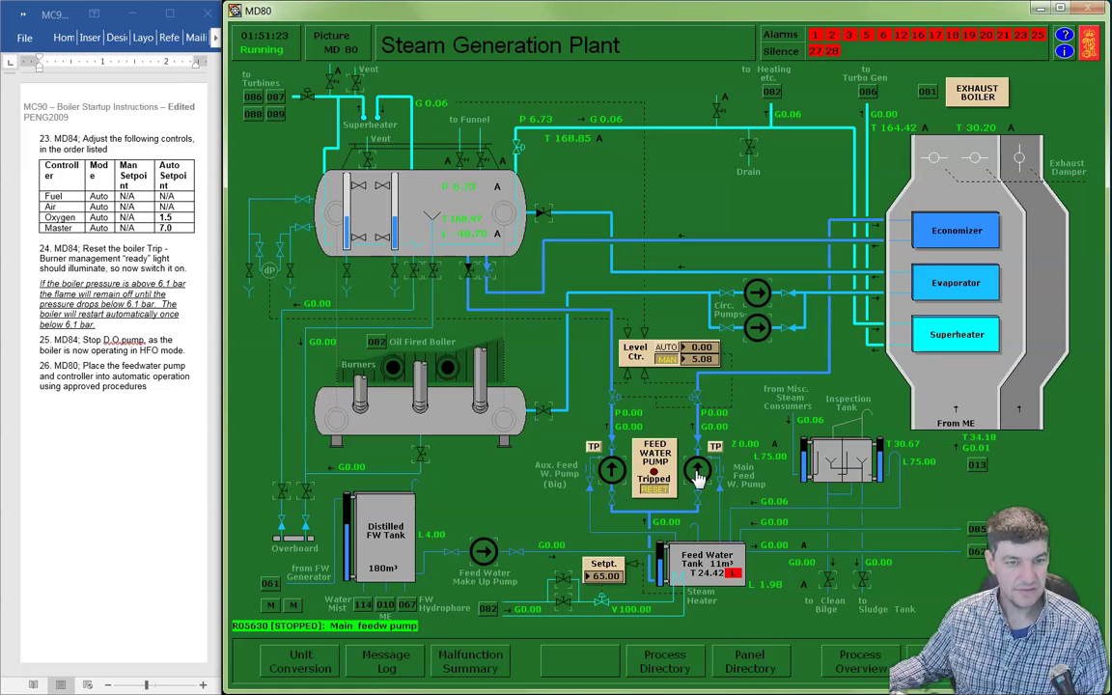
left_click(698, 472)
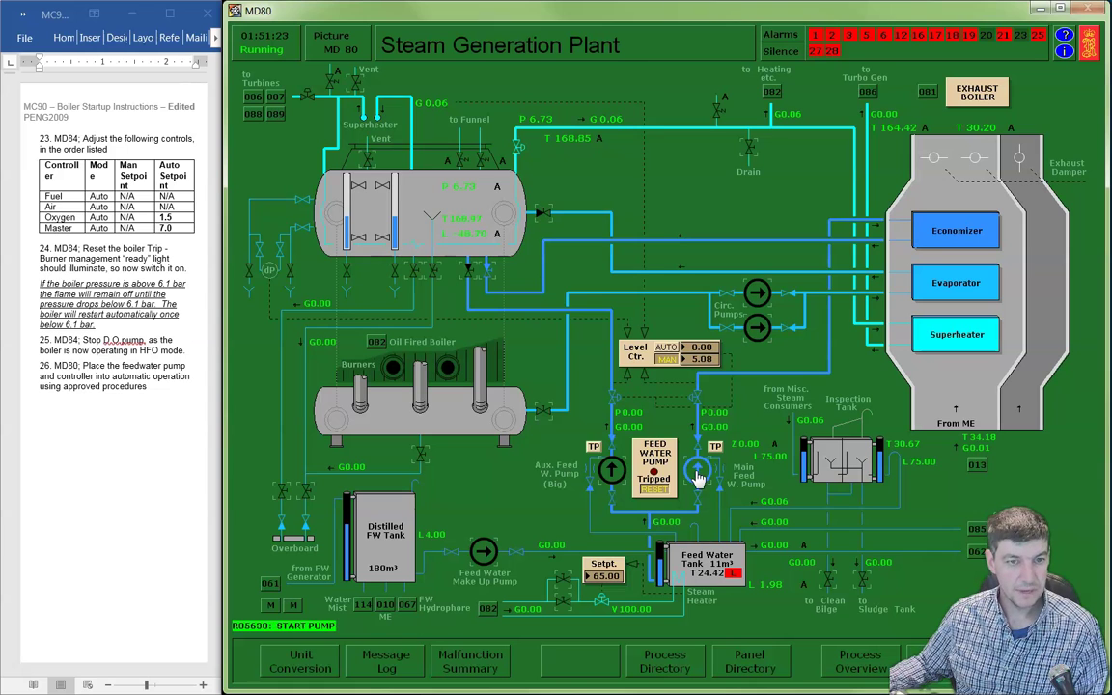
left_click(666, 350)
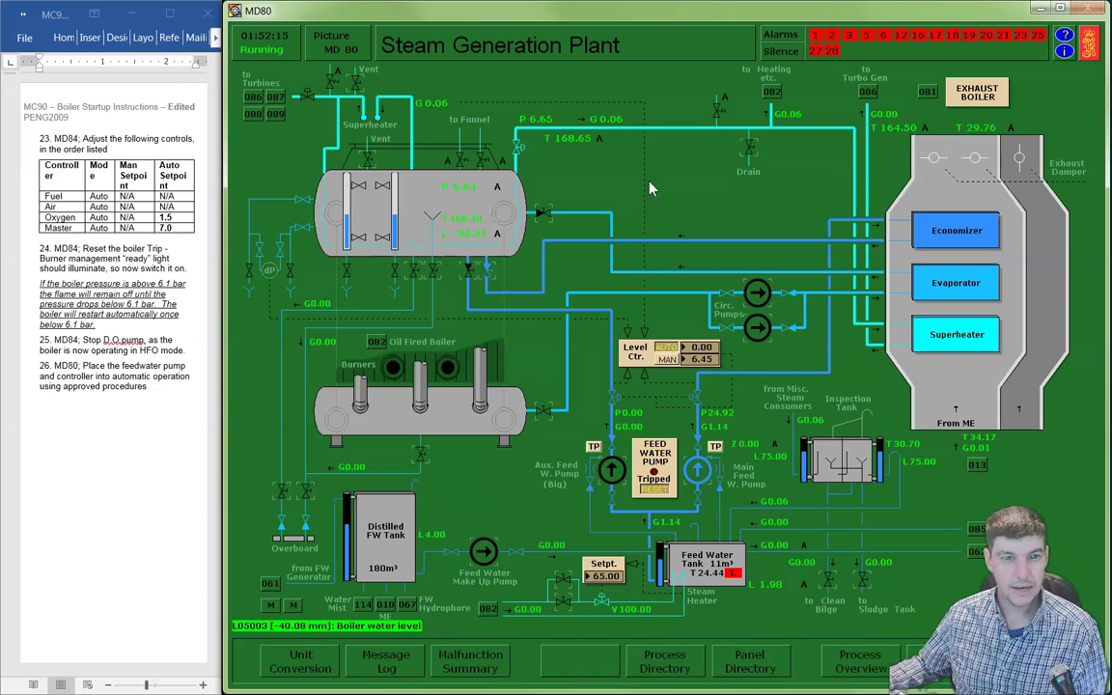
Step: Page from MD80 past the MD81 Exhaust Boiler picture to the MD82 Oil Fired Boiler picture
key("Page_Down")
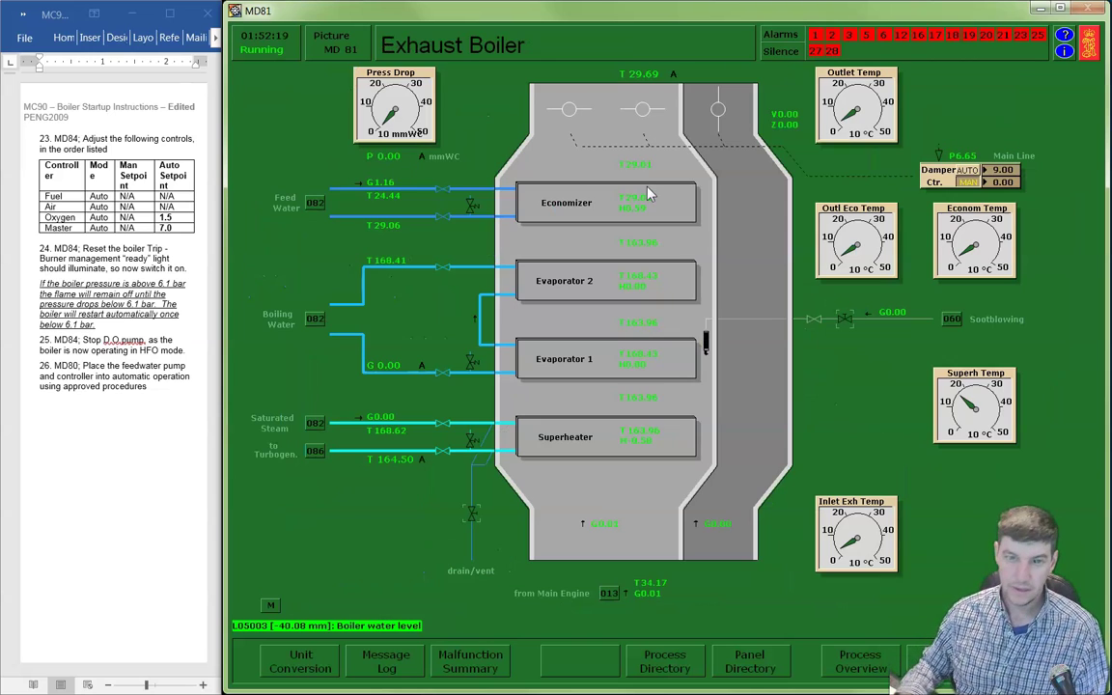
key("Page_Down")
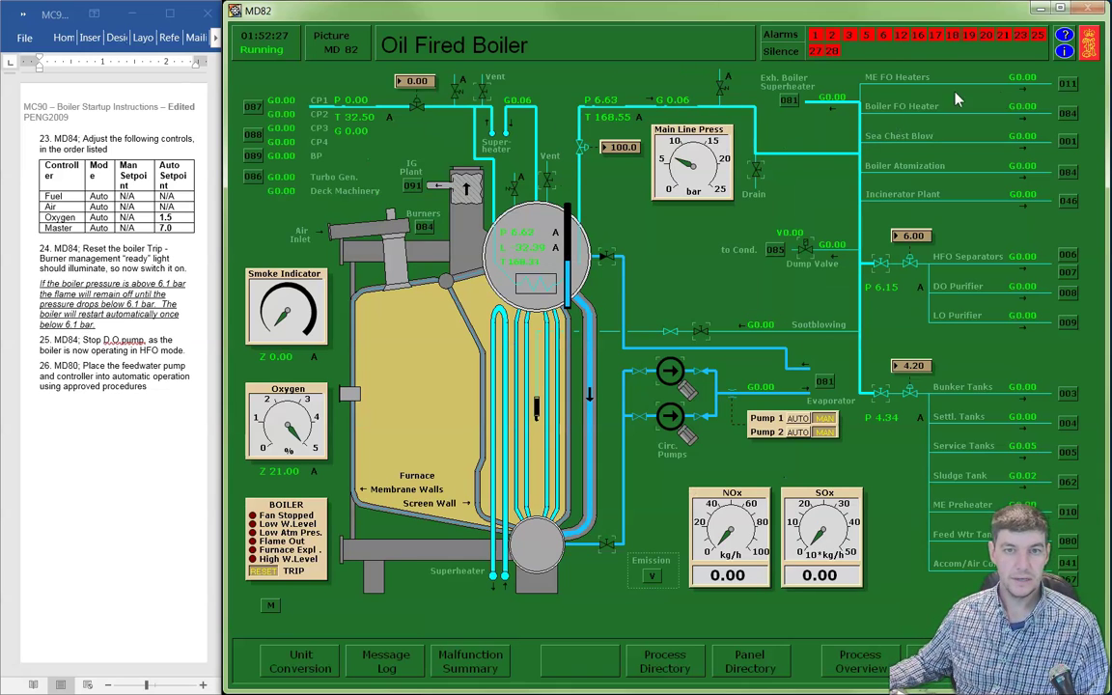
left_click(1029, 446)
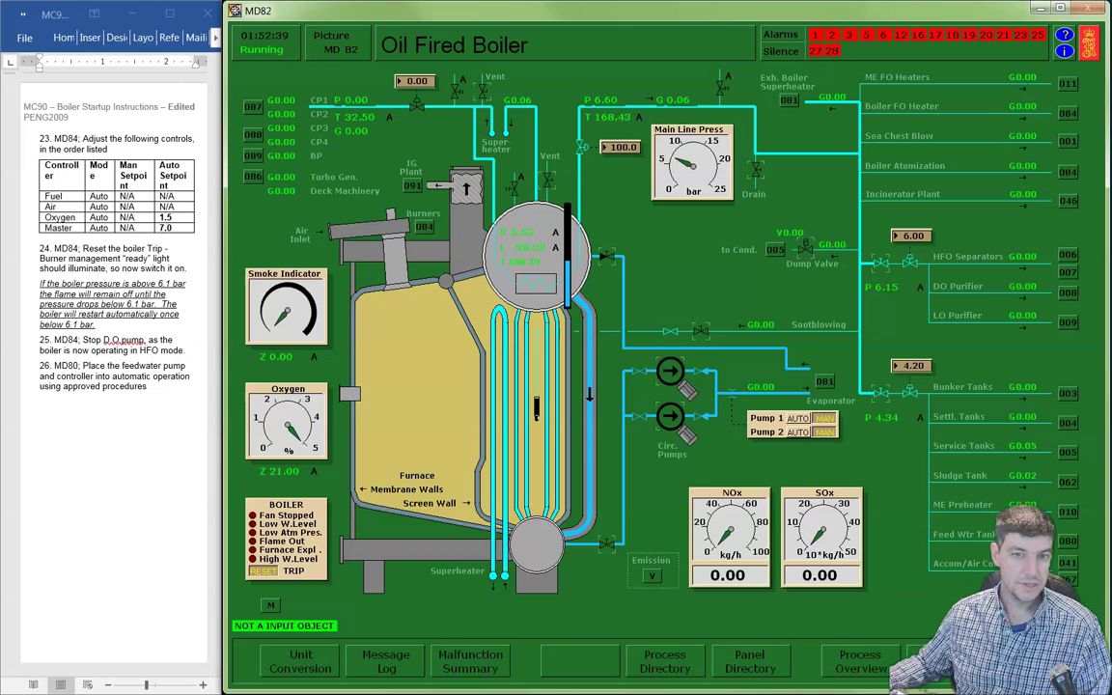
left_click(1024, 534)
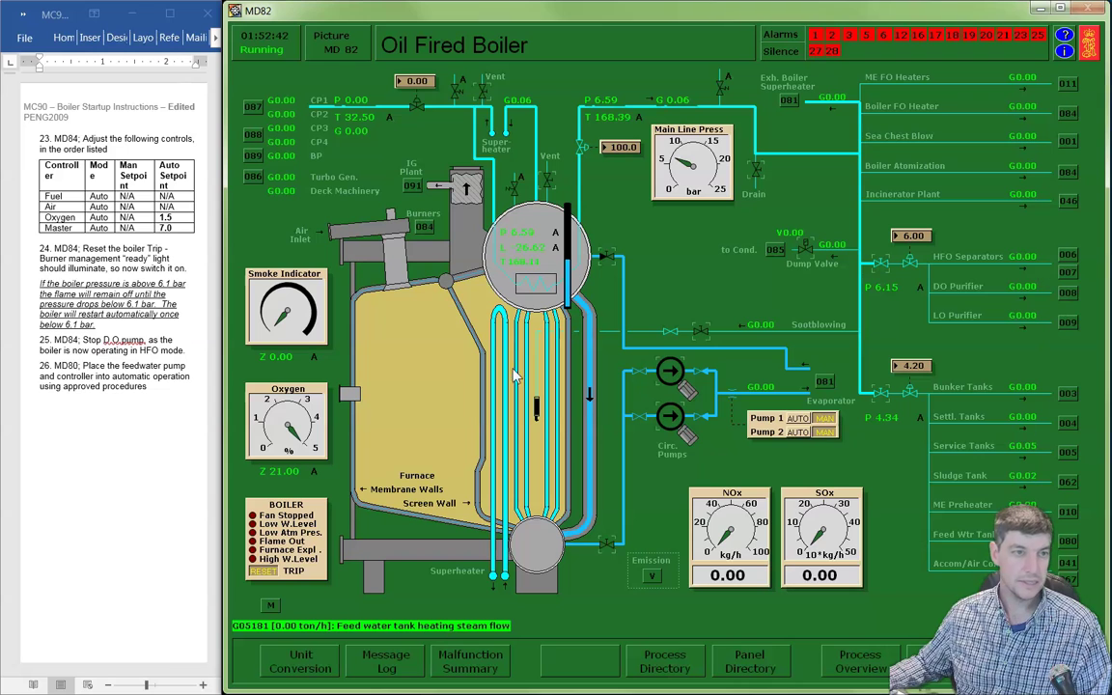